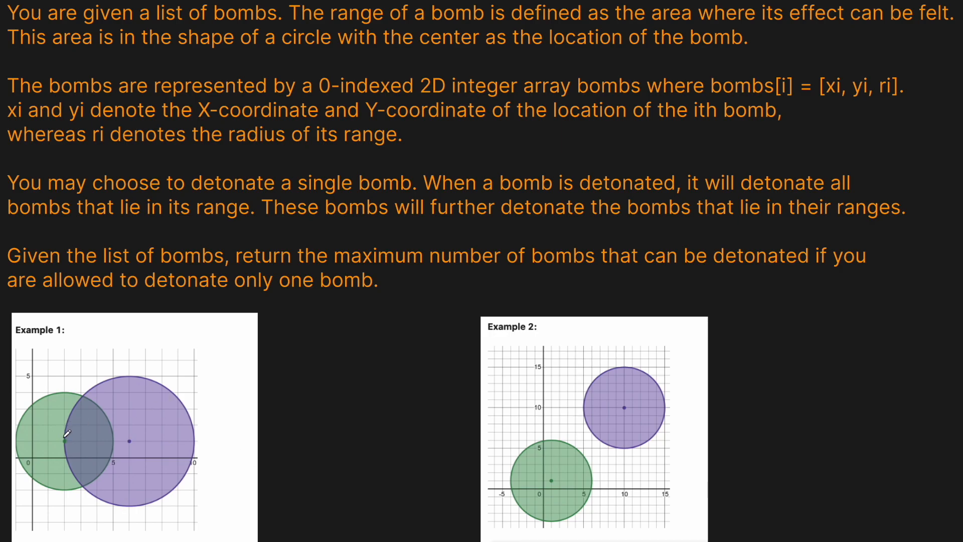
Mark the bomb centers in Example 1 on the whiteboard and write its answer 2
left_click_drag(69, 433, 69, 434)
mouse_move(134, 435)
left_mouse_down()
mouse_move(131, 444)
mouse_move(136, 431)
left_mouse_up()
key("ctrl+z")
left_click_drag(160, 325, 181, 336)
Write the answer 1 and an arrow for Example 2, then undo those annotations
left_click_drag(529, 413, 535, 436)
left_click_drag(677, 328, 679, 341)
key("ctrl+z")
key("ctrl+z")
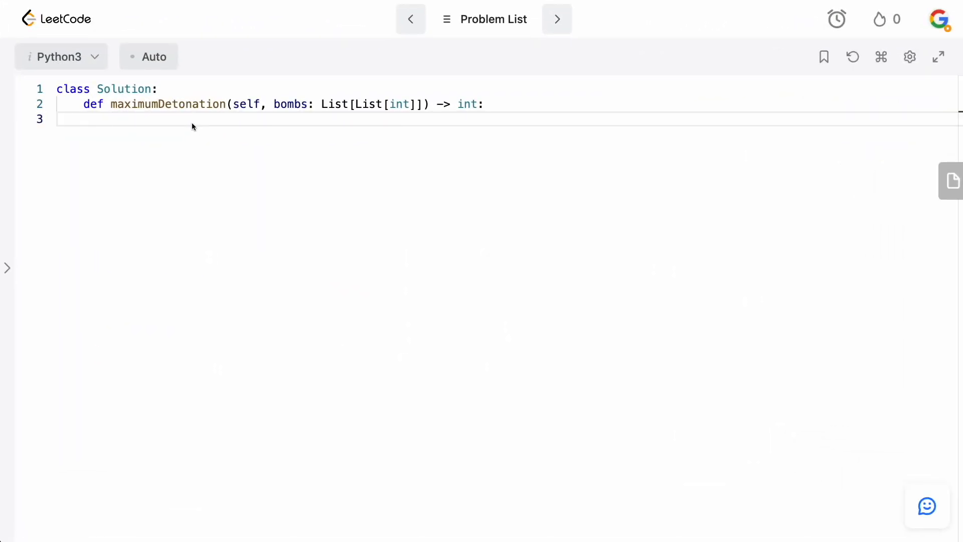
type("self.gra")
type("ph = de")
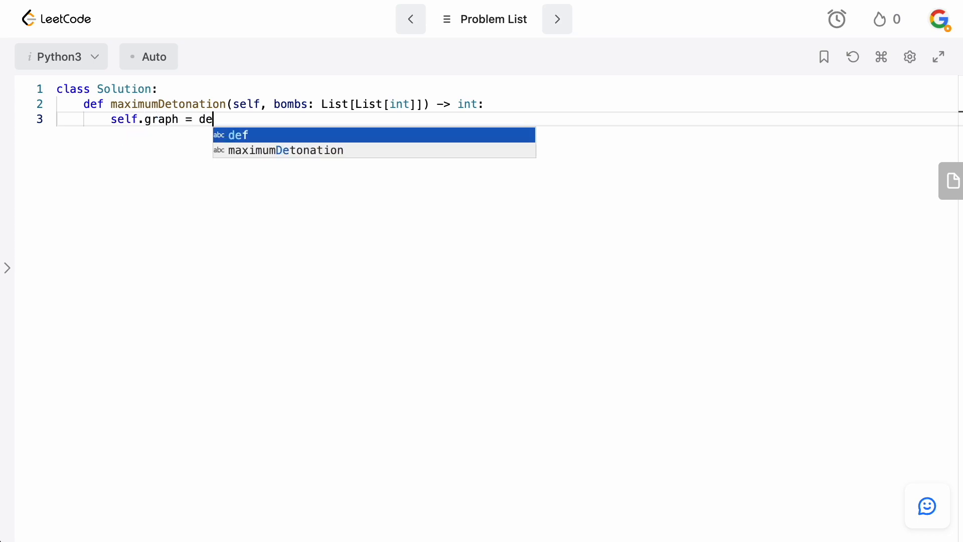
type("faultdict(l")
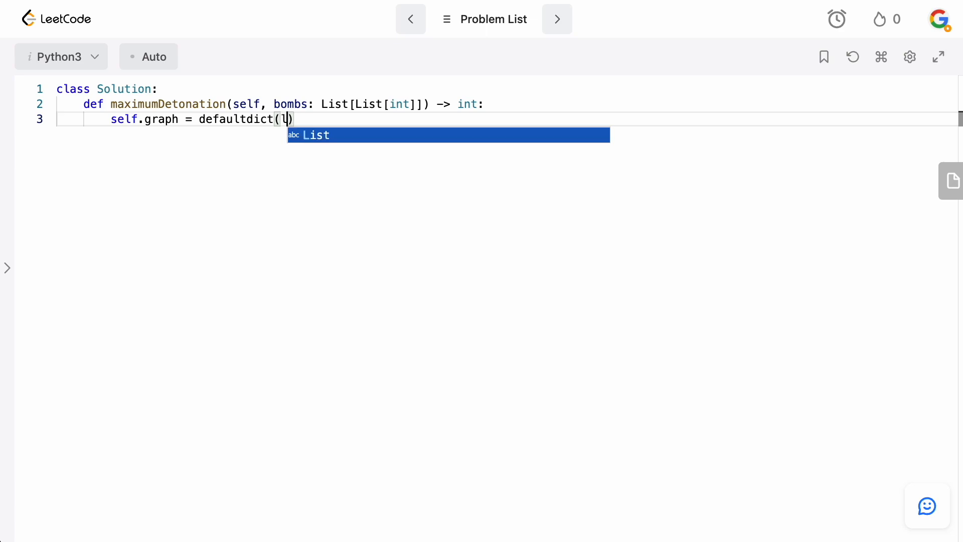
type("ist")
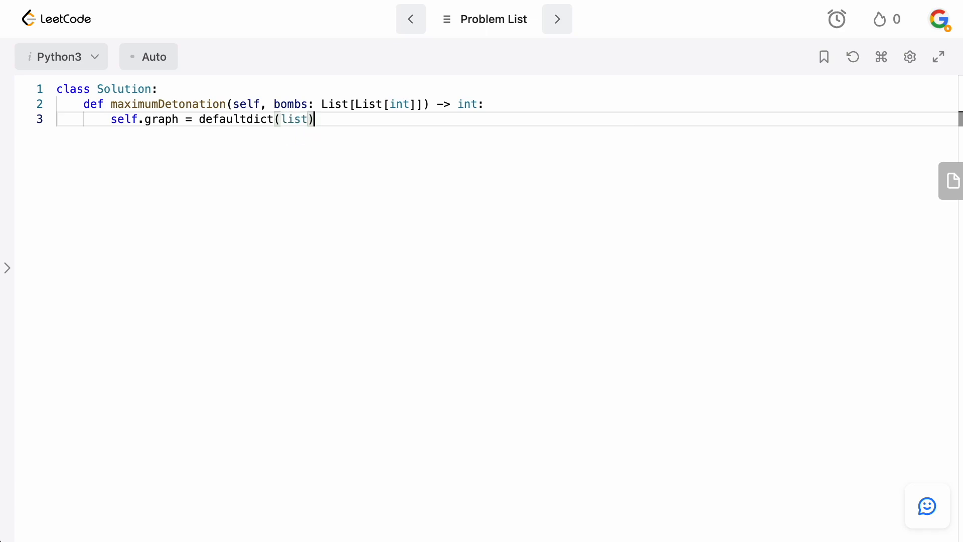
Initialize self.graph = defaultdict(list) and write nested loops over range(len(bombs))
key("Return")
key("Return")
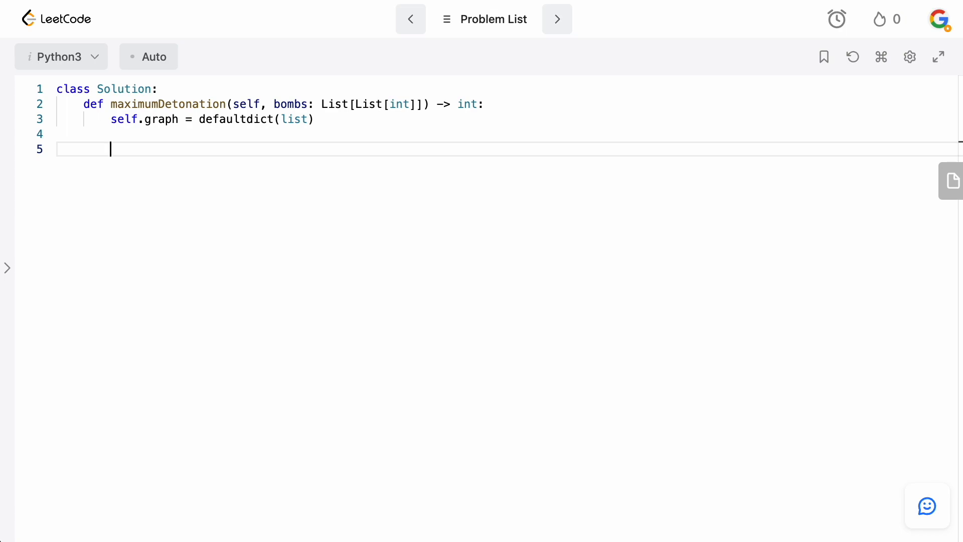
type("for i in range")
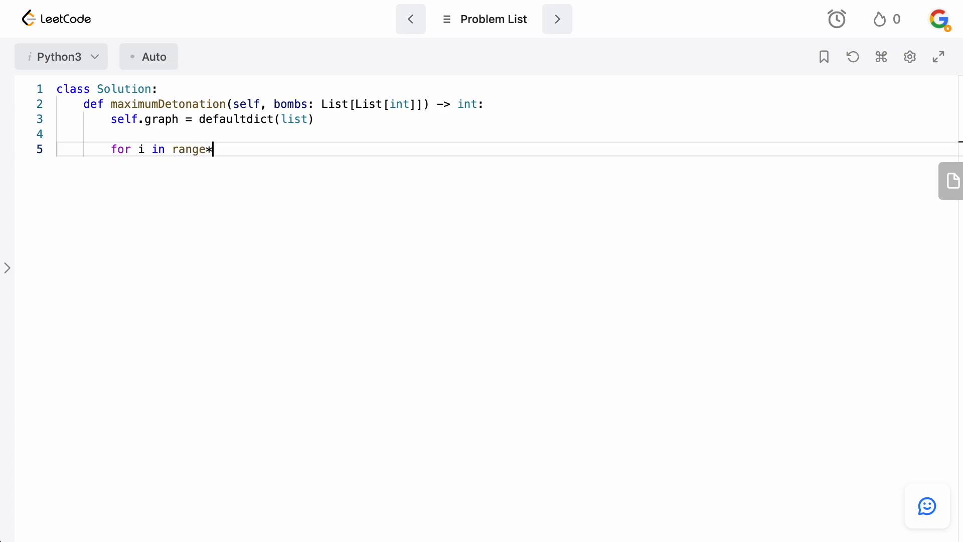
type("(len(bombs)")
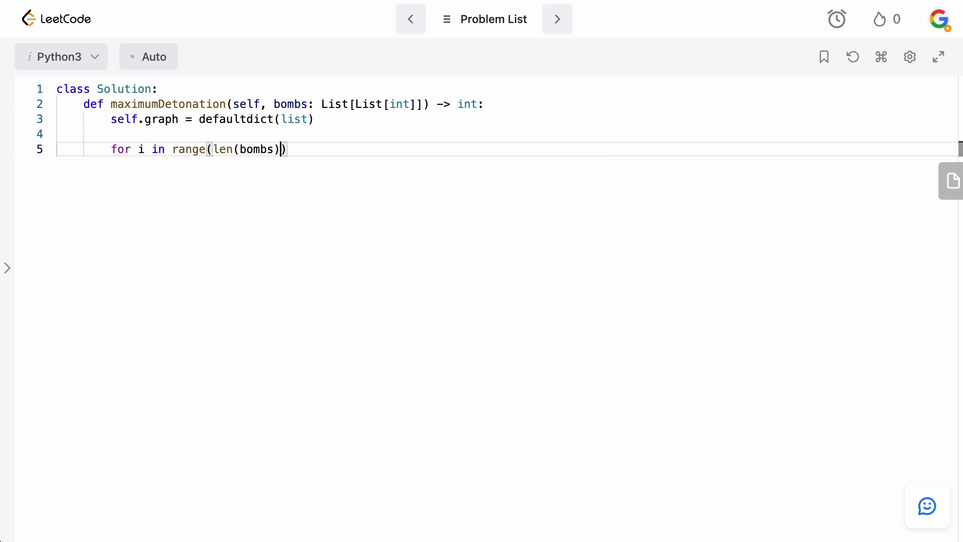
type("):")
key("Return")
type("for j")
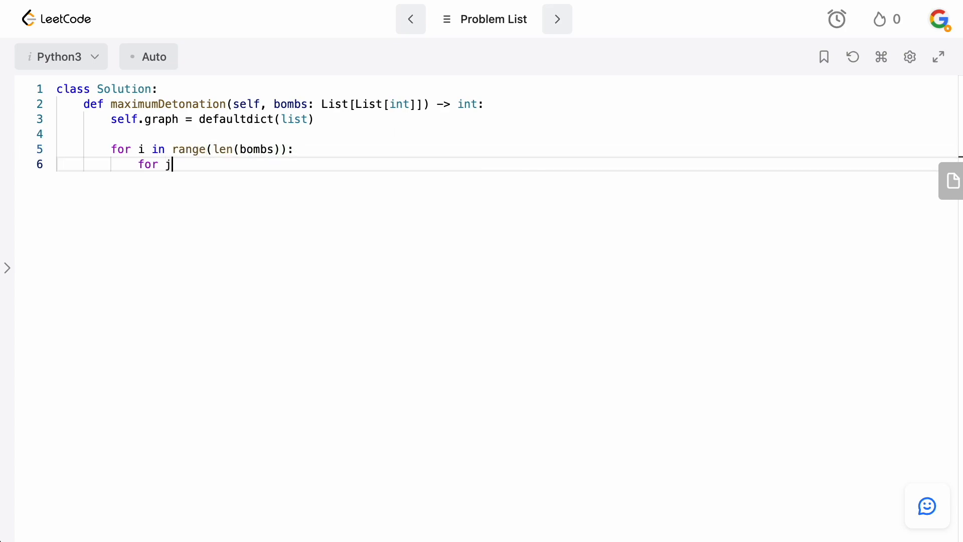
type(" in range(len")
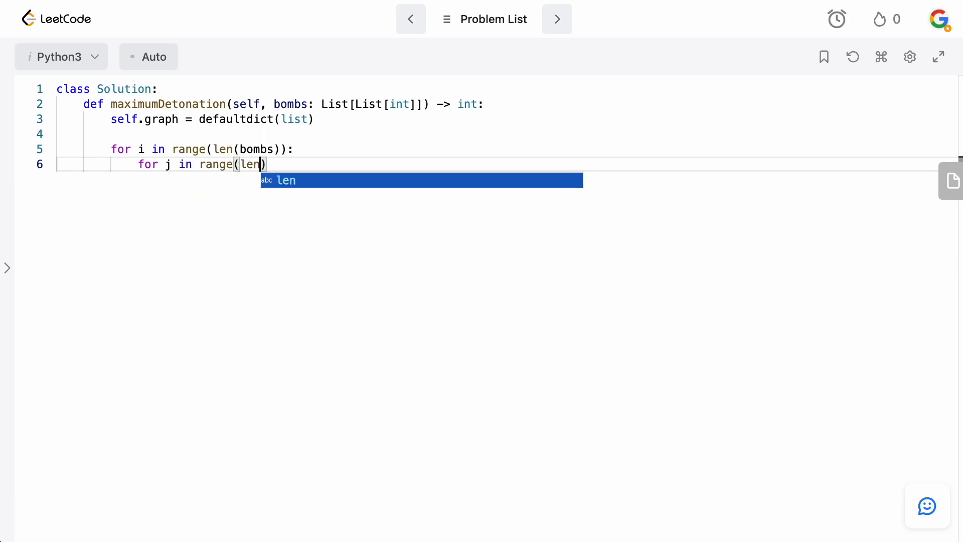
type("(boms)")
key("Left")
key("Left")
key("Left")
type("b")
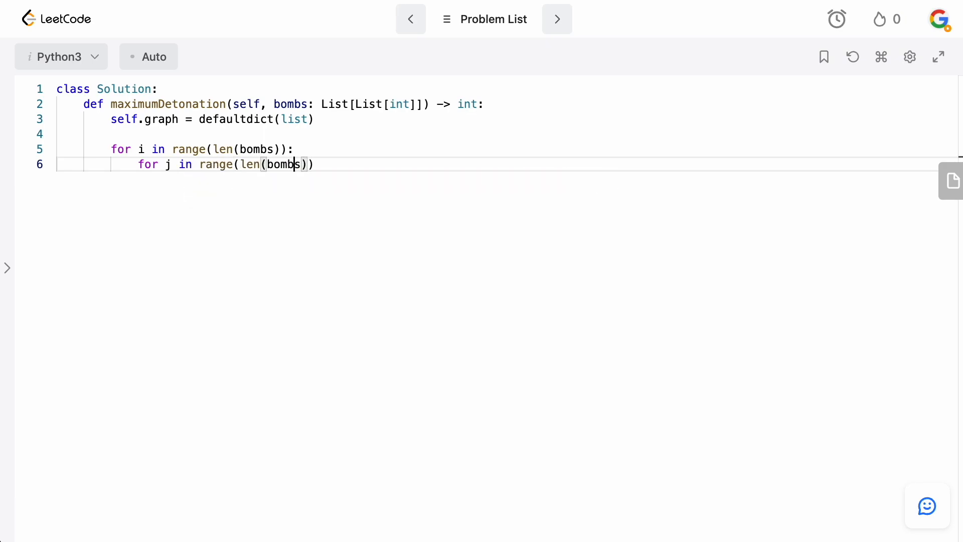
key("End")
type(":")
key("Return")
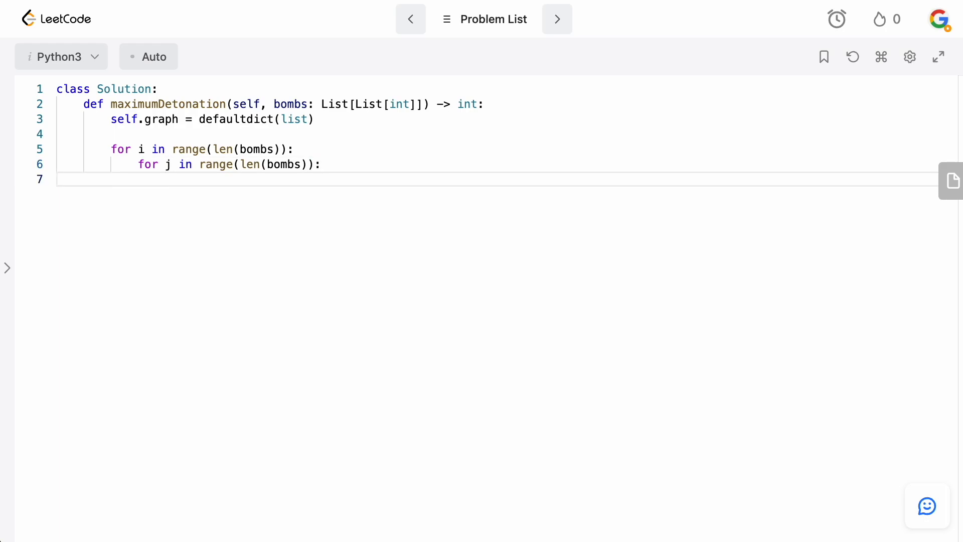
type("if ")
type("i == j")
type("L")
Add the if i == j: continue check inside the inner loop
key("Return")
key("BackSpace")
key("BackSpace")
type(":")
key("Return")
type("continue")
key("Return")
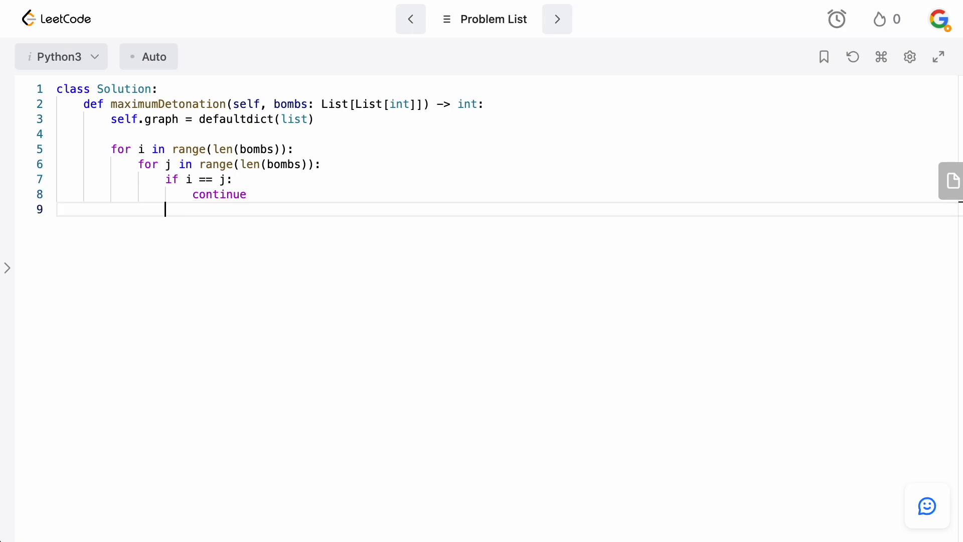
key("Return")
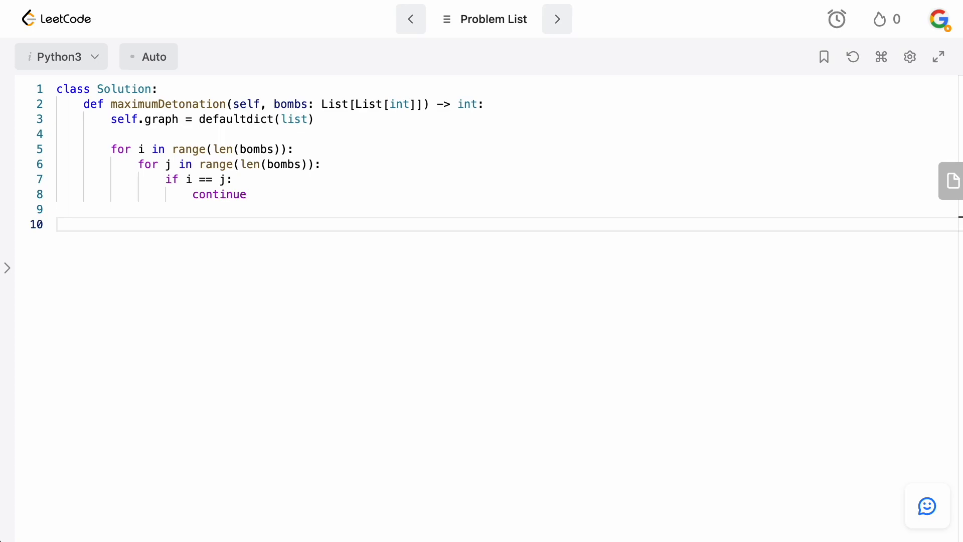
type("if bombs[]")
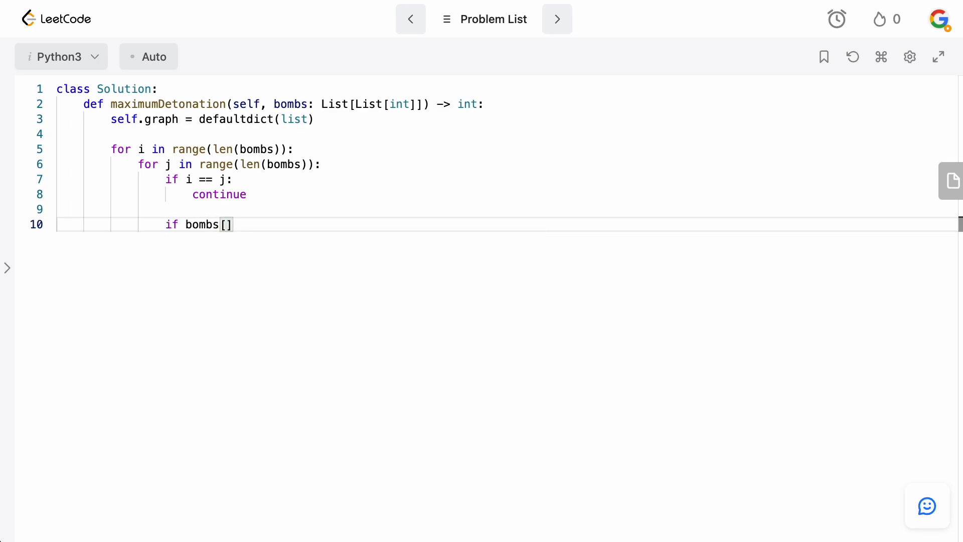
type("i][2")
type(" >=")
type("math.")
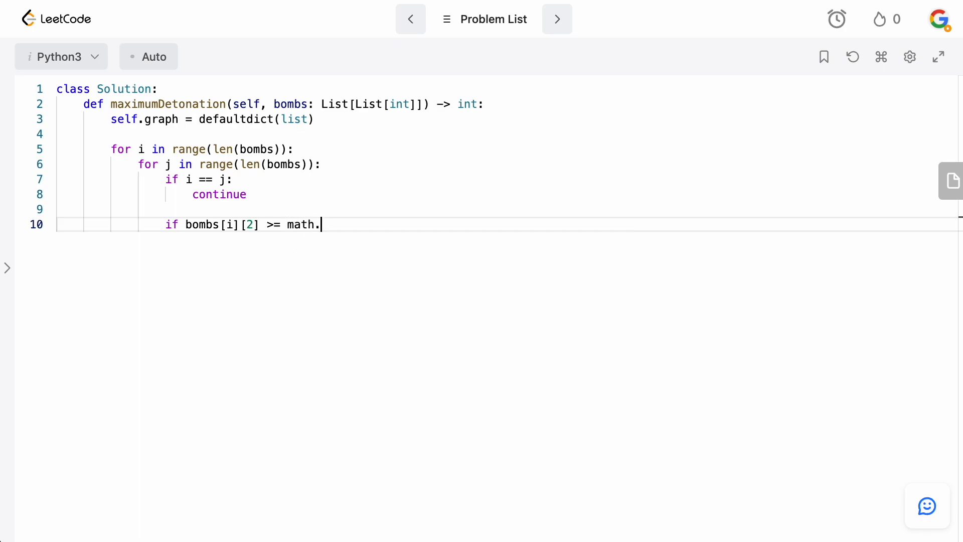
type("sqrt(")
type("(")
type("bombs[i")
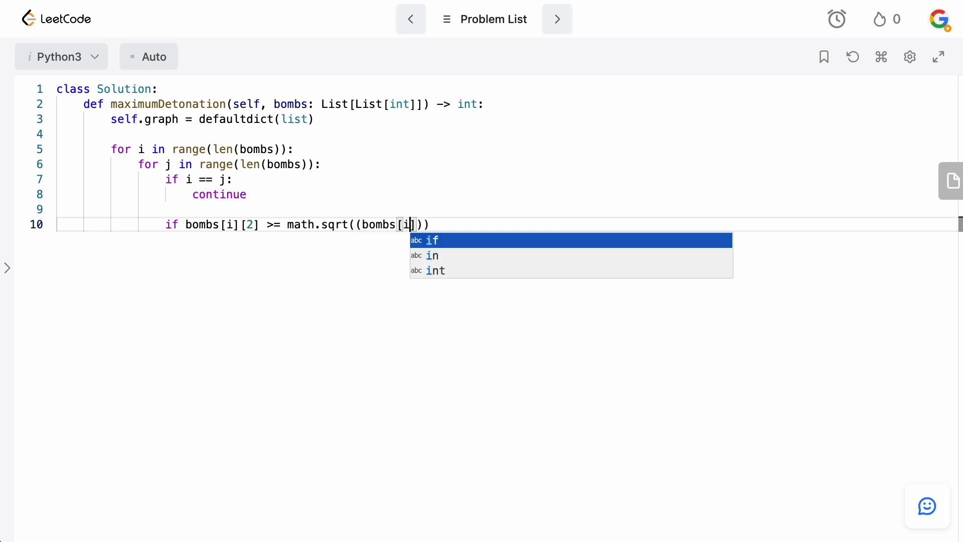
type("][0] ")
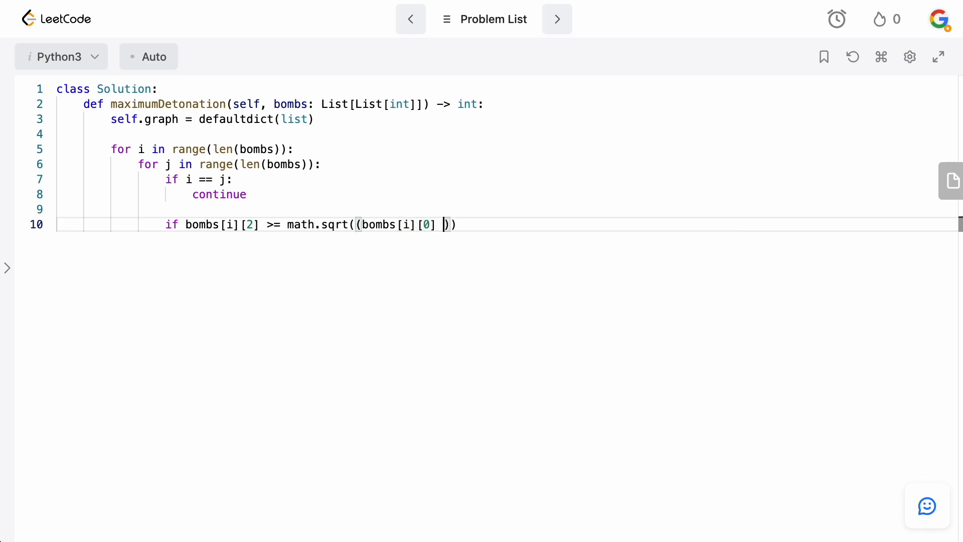
type("- bombs[j]")
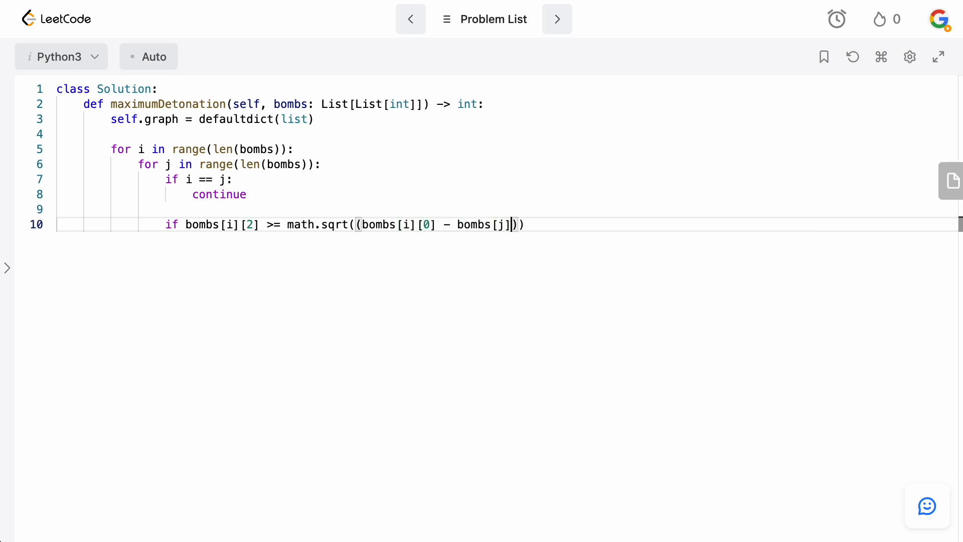
type("[0]")
type(")**2 ")
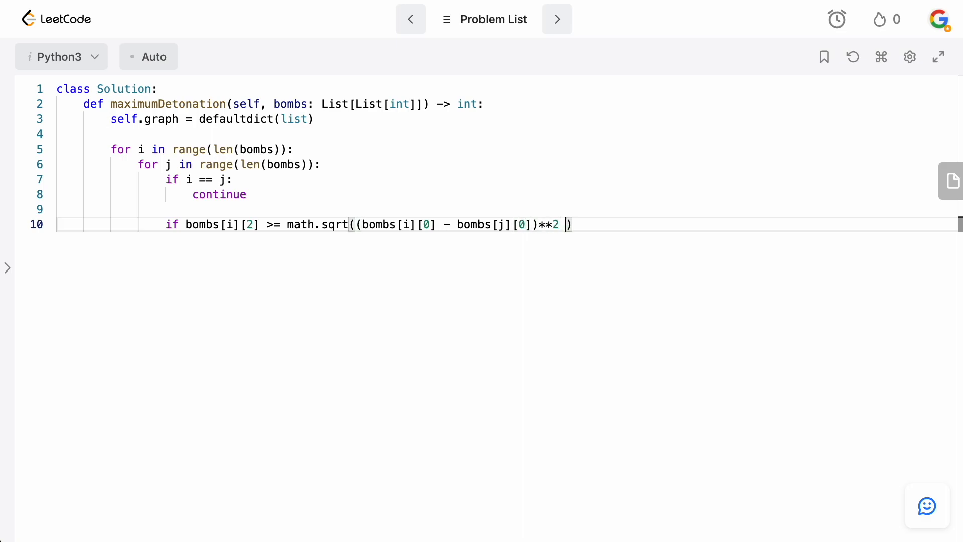
type("+ (")
type("bombs[")
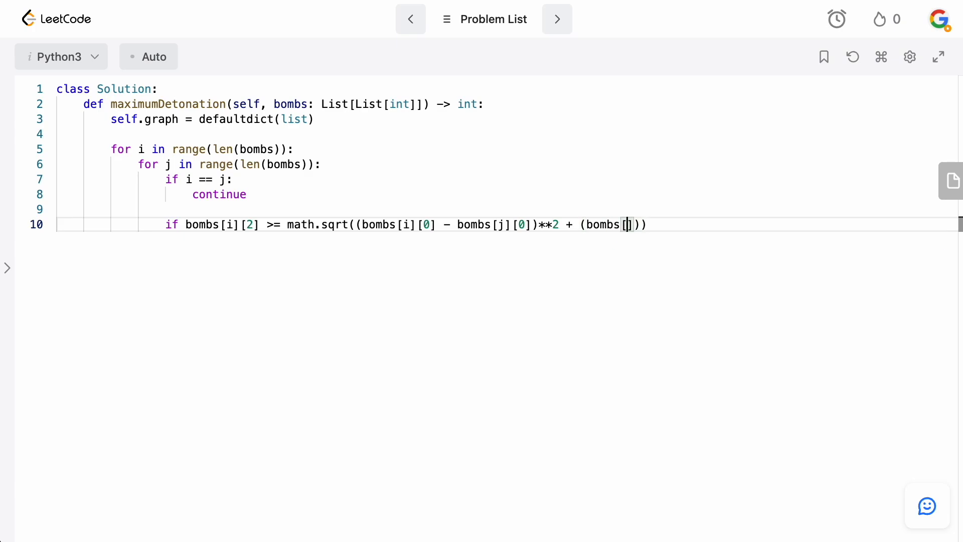
type("j")
Complete the sqrt distance condition with the x and y coordinate differences of bombs i and j
key("BackSpace")
type("i")
key("End")
key("Left")
key("Left")
type("[")
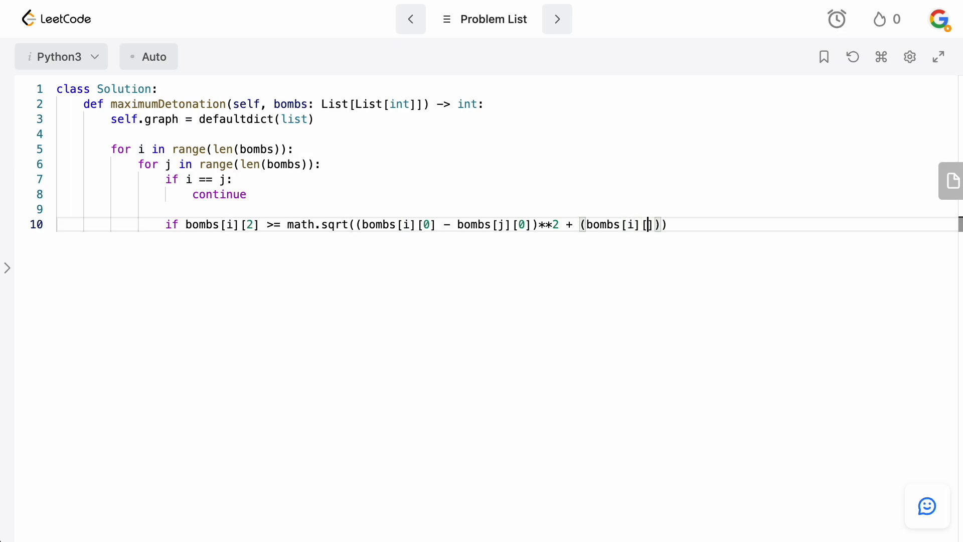
type("1")
key("Right")
type("- bomb")
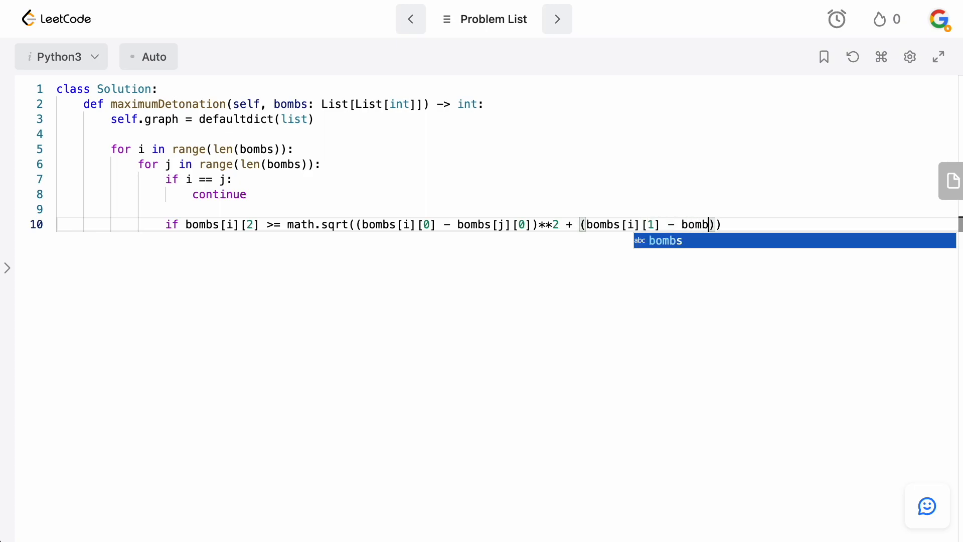
type("s[j")
key("Right")
type("[1")
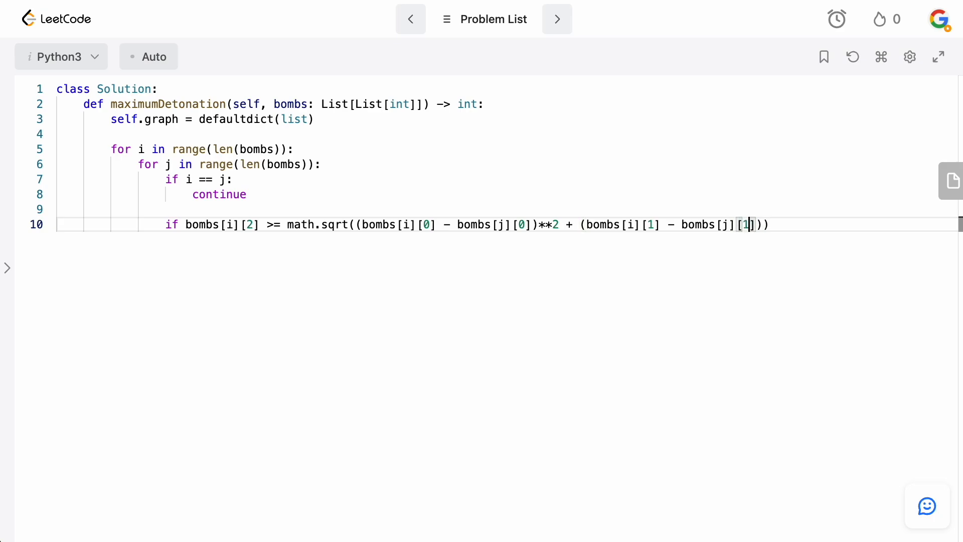
key("Right")
key("Right")
type("**2")
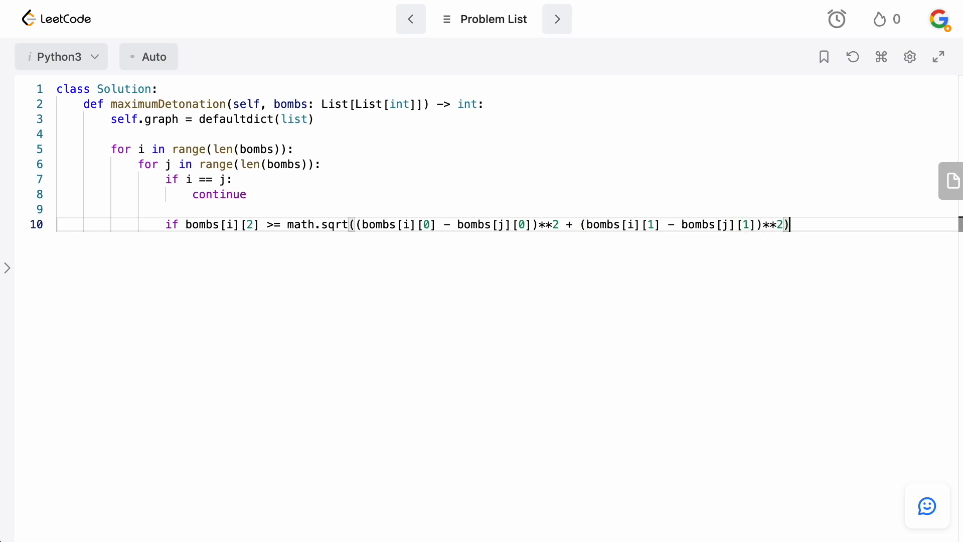
type(":")
key("Return")
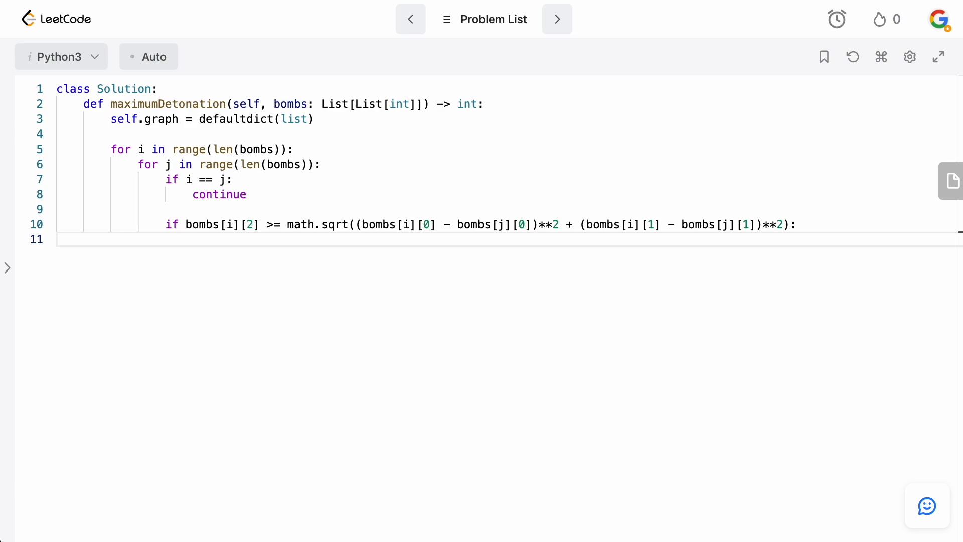
type("self.grap")
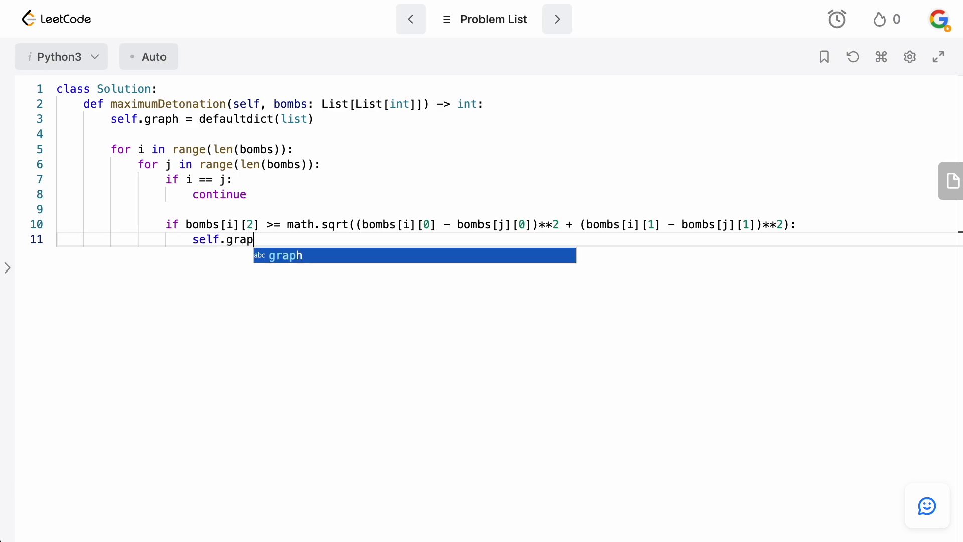
type("h[i]")
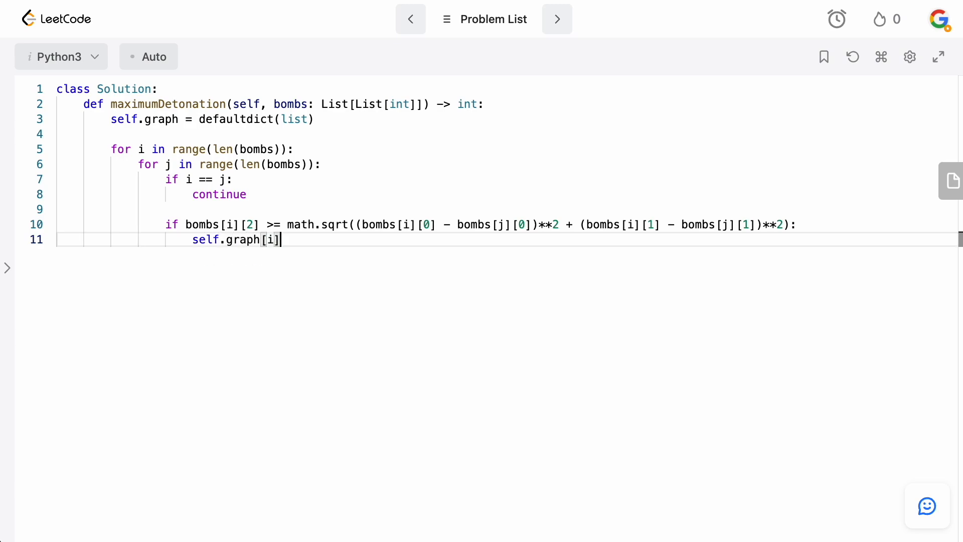
type(".append()j")
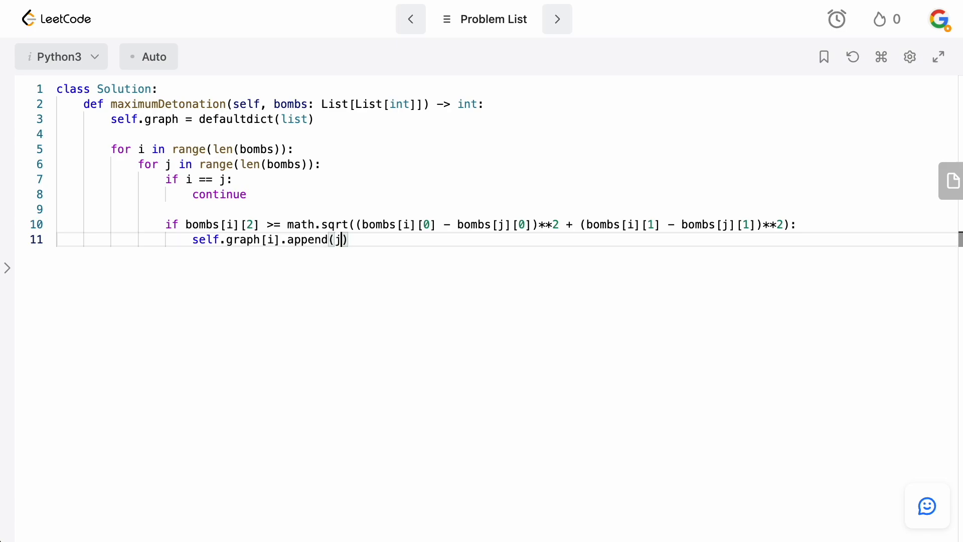
Record the edge with self.graph[i].append(j) under the distance check
key("Right")
double_click(337, 240)
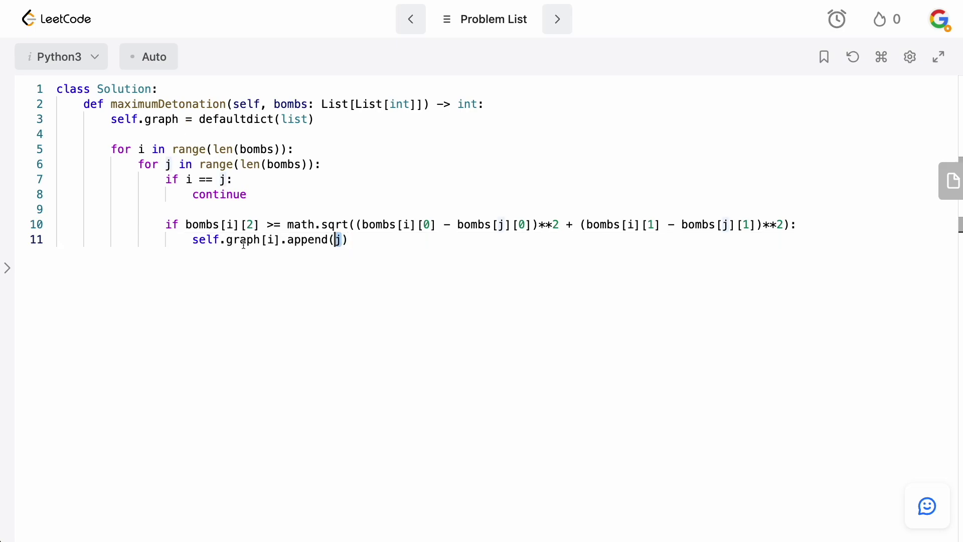
left_click(275, 239)
left_click(362, 239)
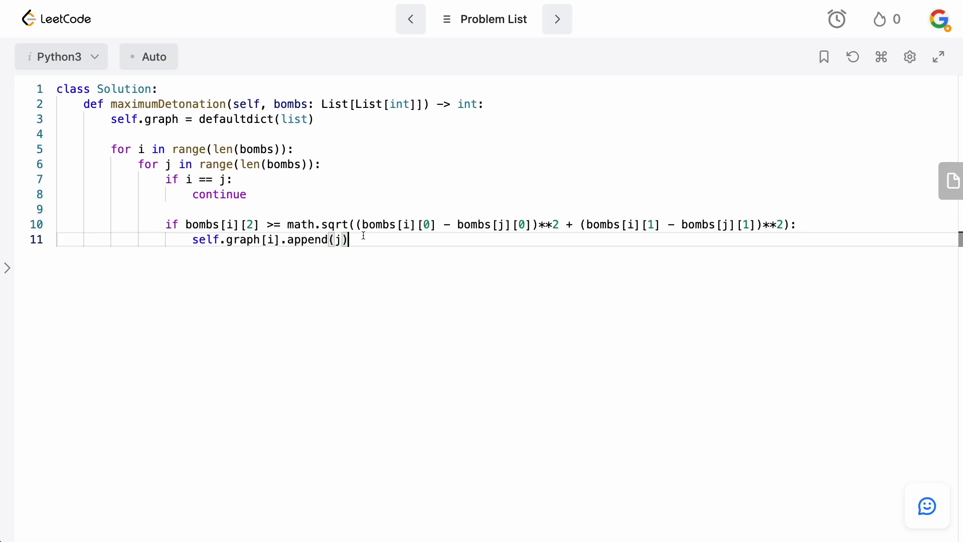
key("Return")
key("BackSpace")
key("BackSpace")
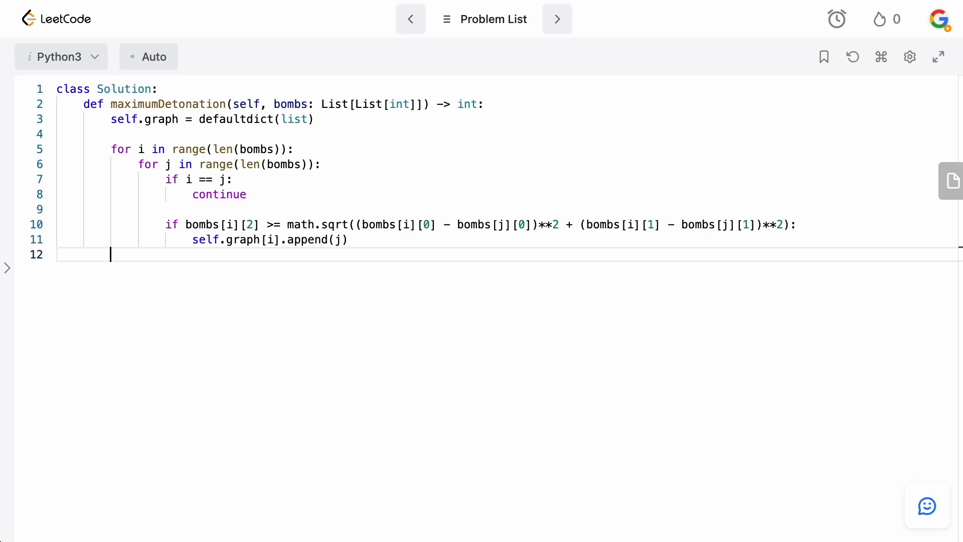
Set res = 0 and loop over every bomb, resetting self.visited for each start bomb i
key("Return")
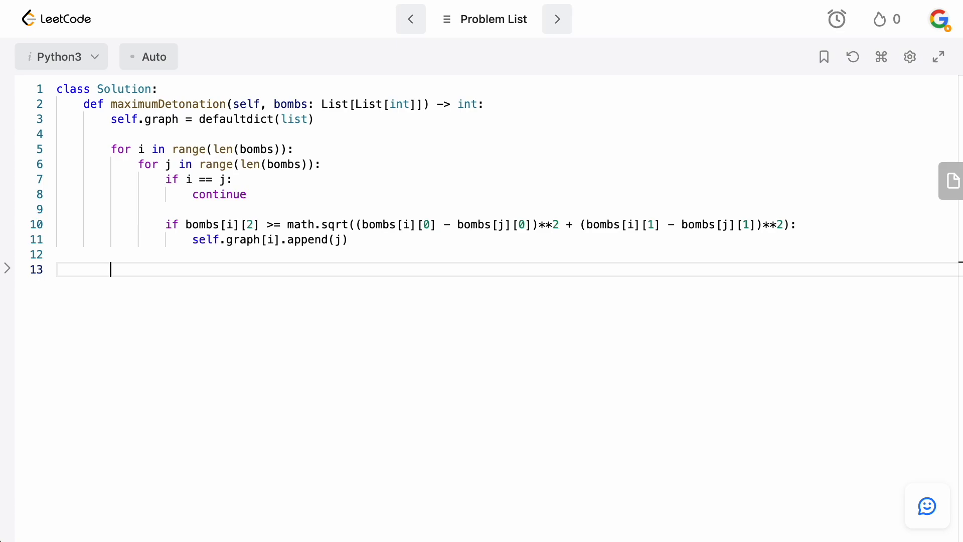
type("res ")
type("= 0")
key("Return")
key("Return")
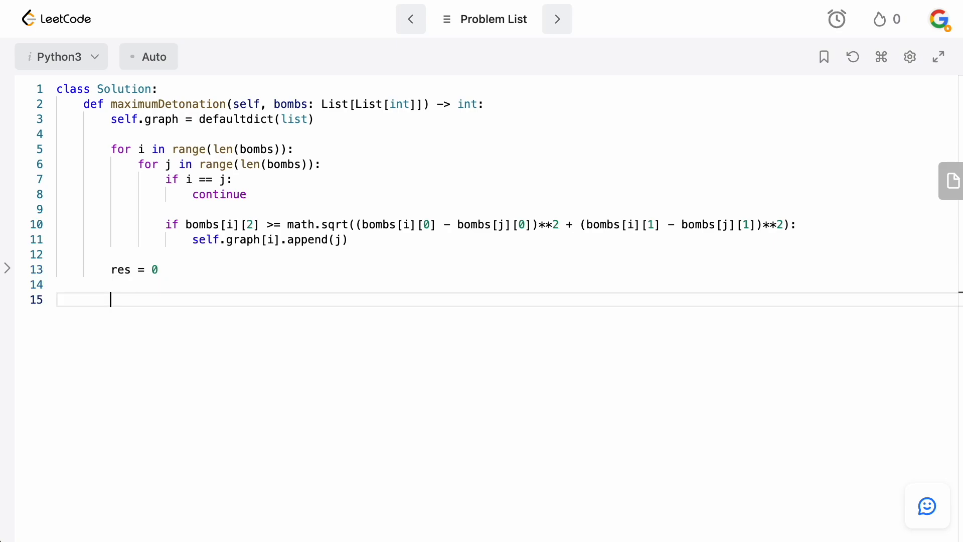
type("for i in ")
type("range(le")
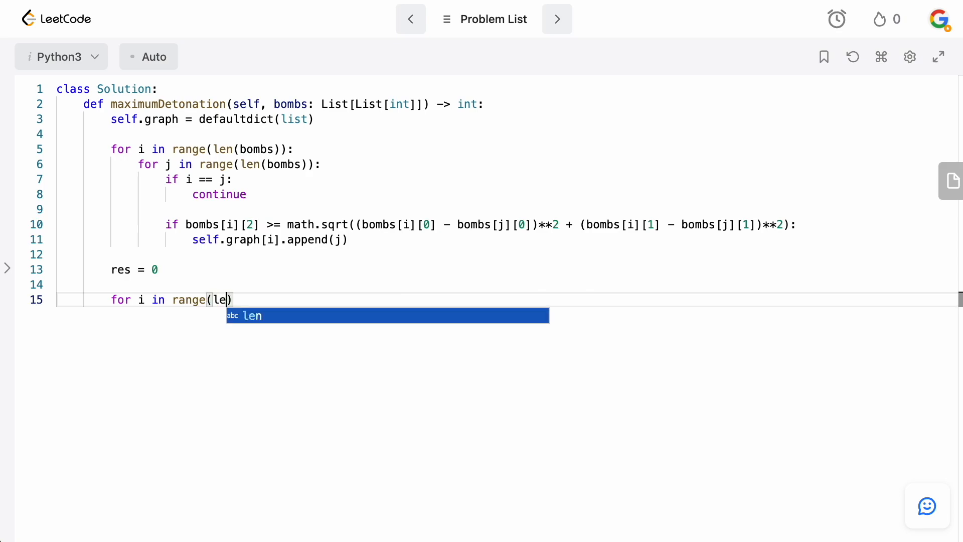
type("n(bombs")
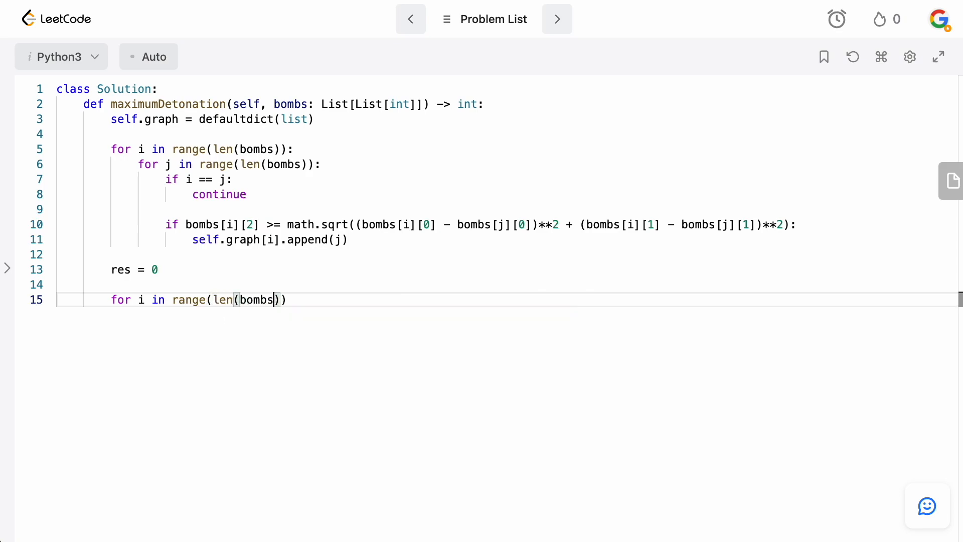
type(")):")
key("Return")
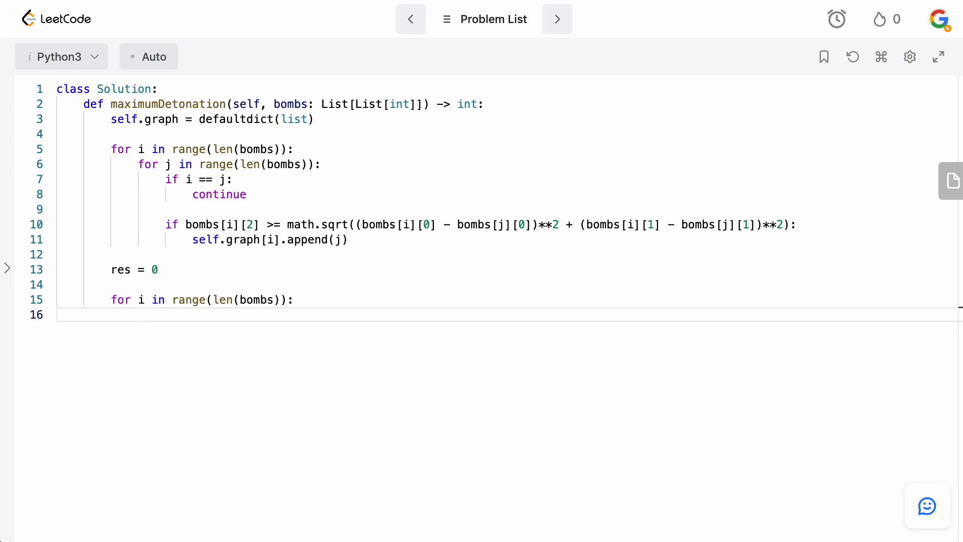
type("self.visited")
type(" = set")
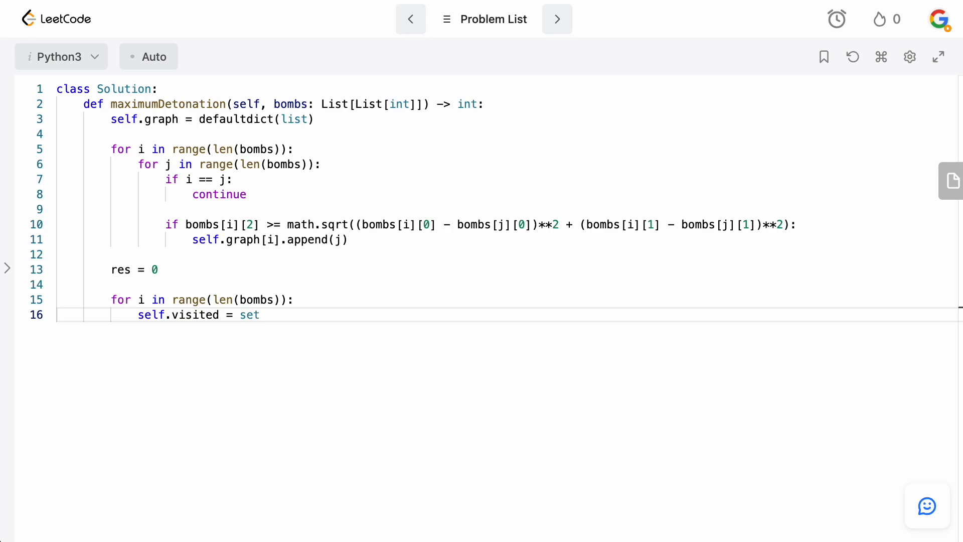
type("([i]")
double_click(140, 300)
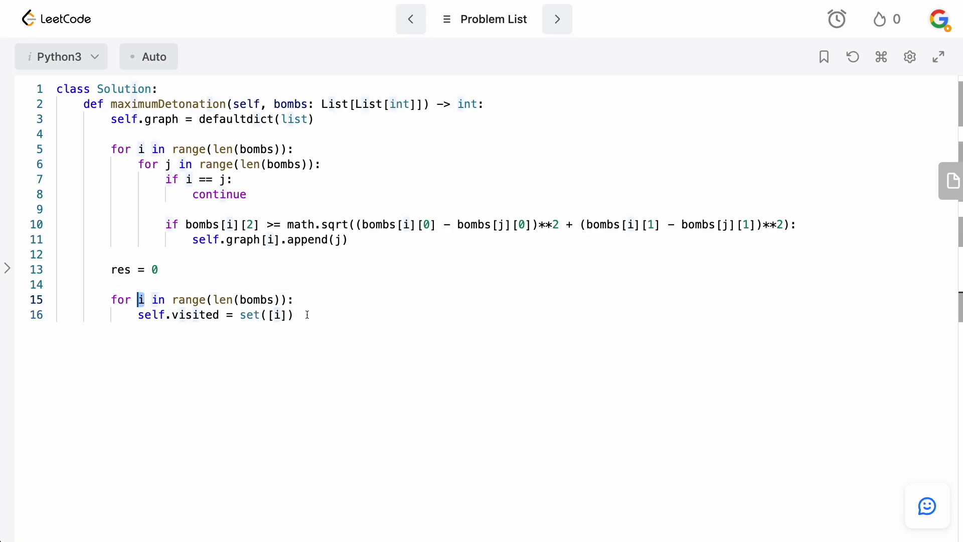
left_click(306, 315)
Call self.dfs(i) and update res = max(res, len(self.visited)) in the loop body
key("Return")
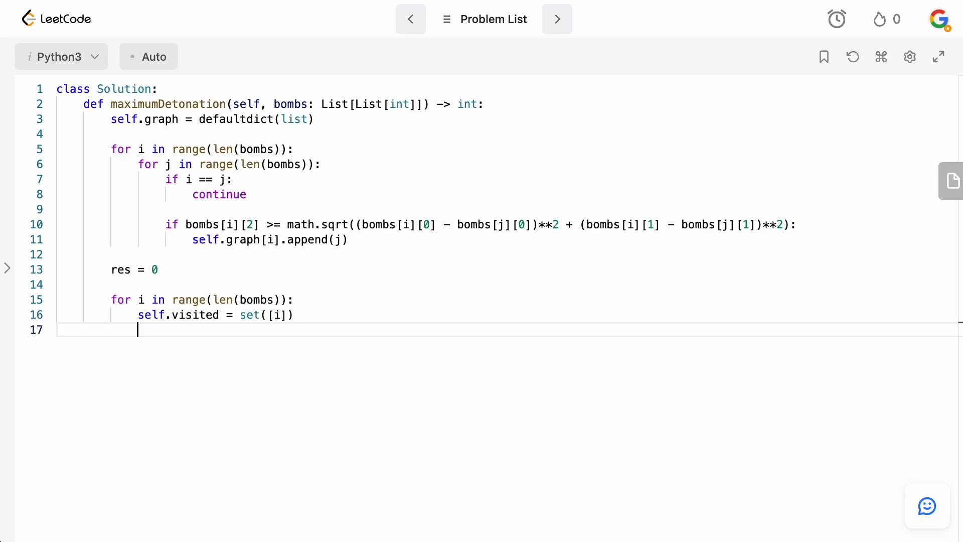
type("self.dfs")
type("()i")
key("Right")
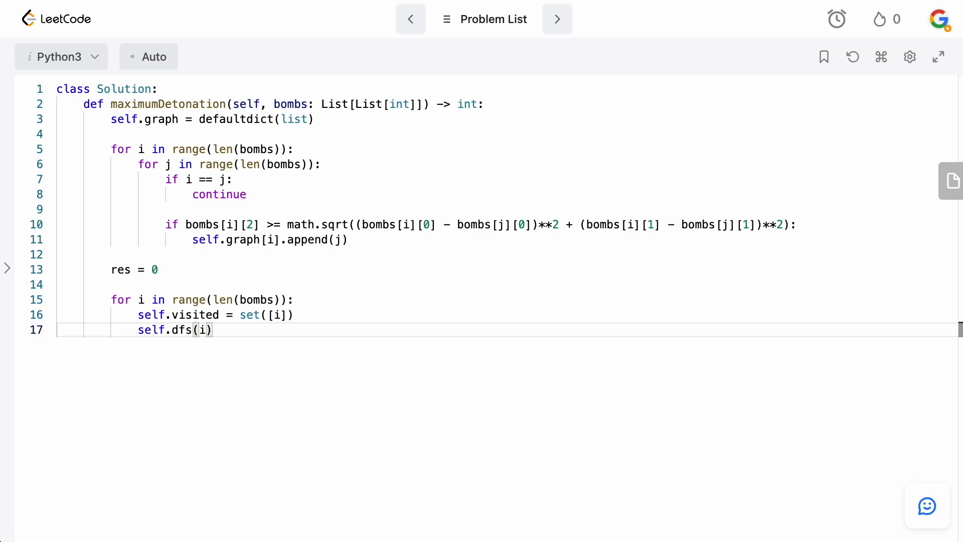
key("Return")
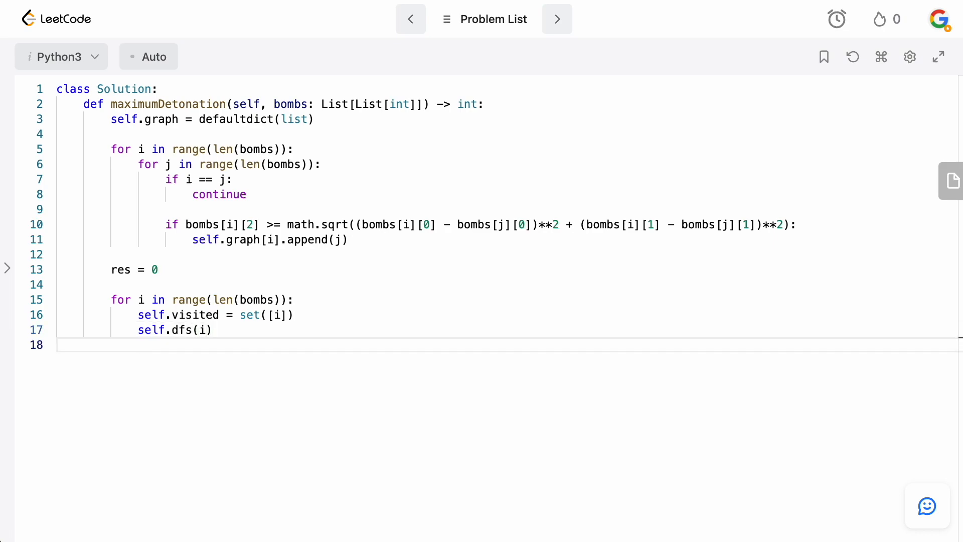
type("re")
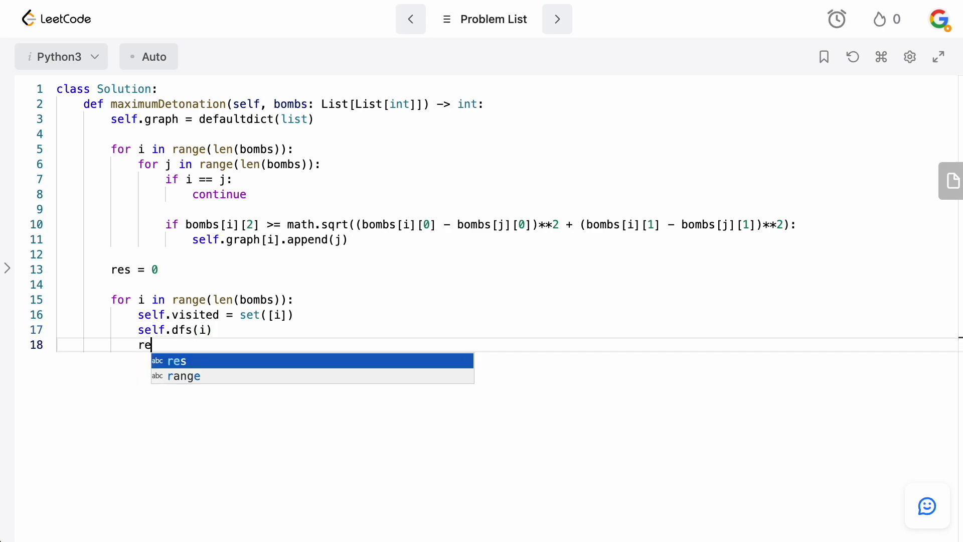
type("s = max(res")
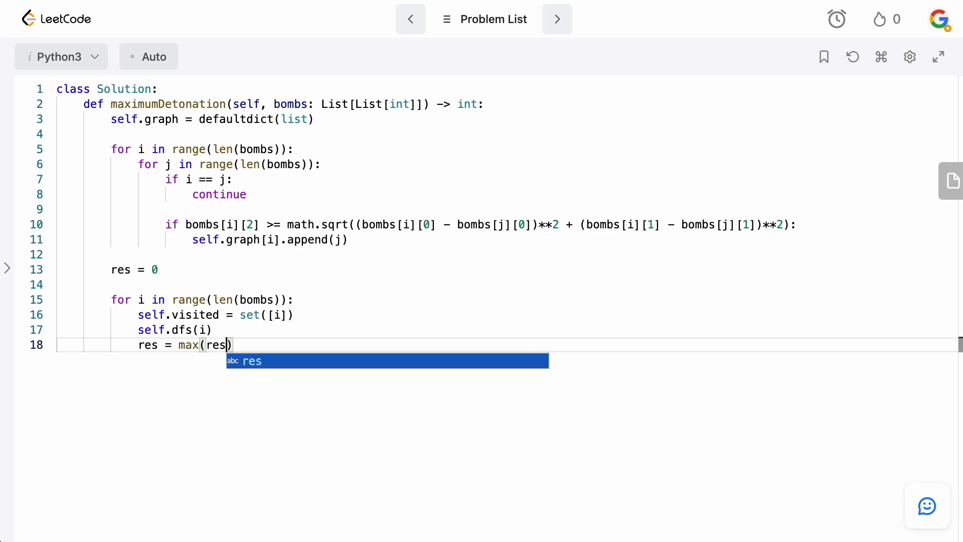
type(", ")
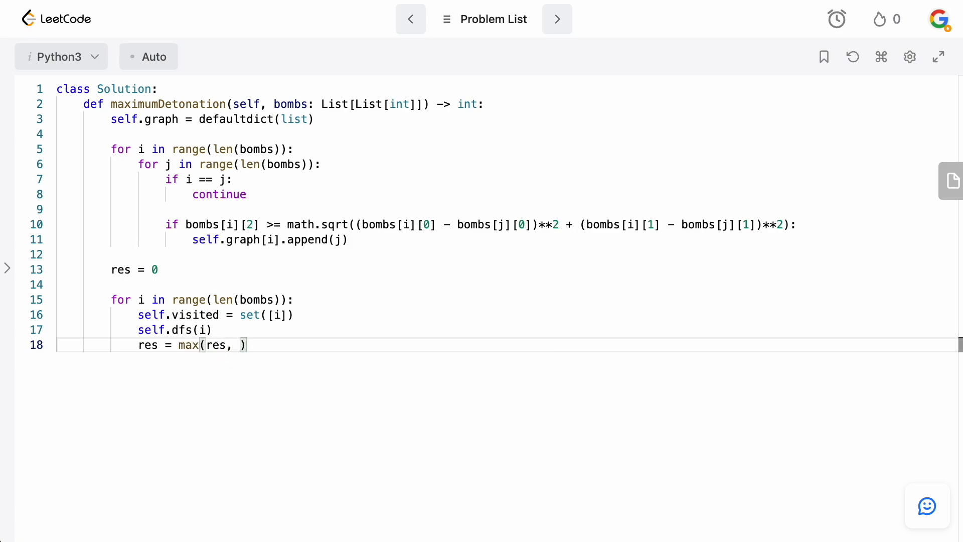
type("len(self.visited")
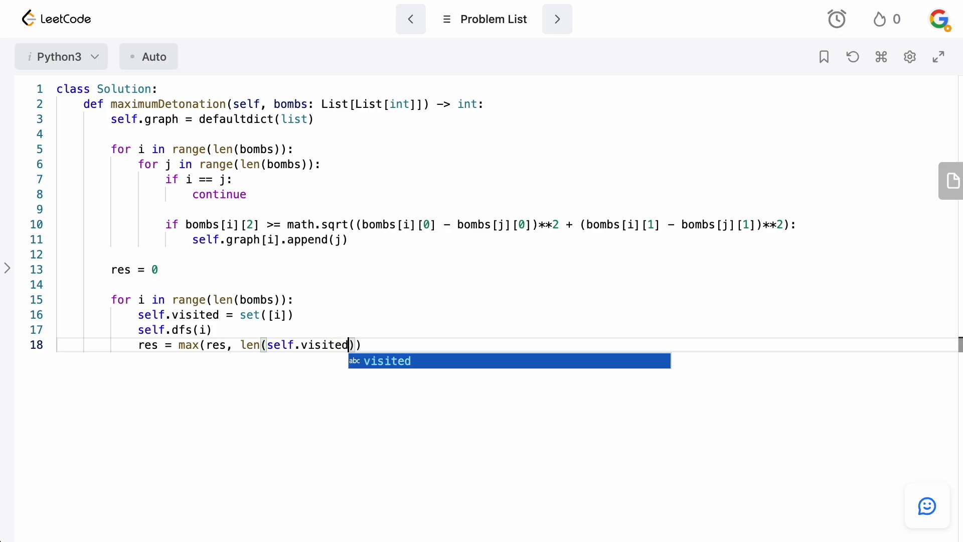
key("Escape")
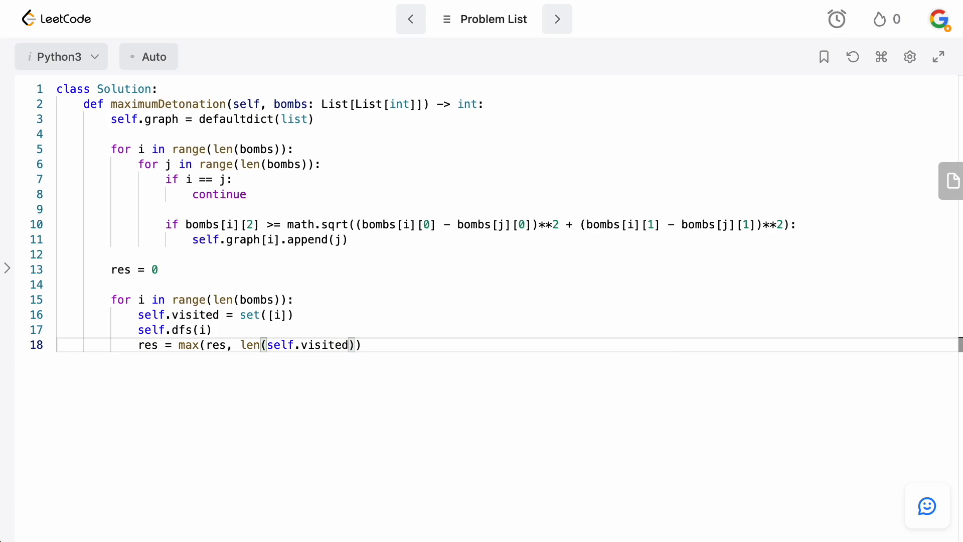
left_click(218, 330)
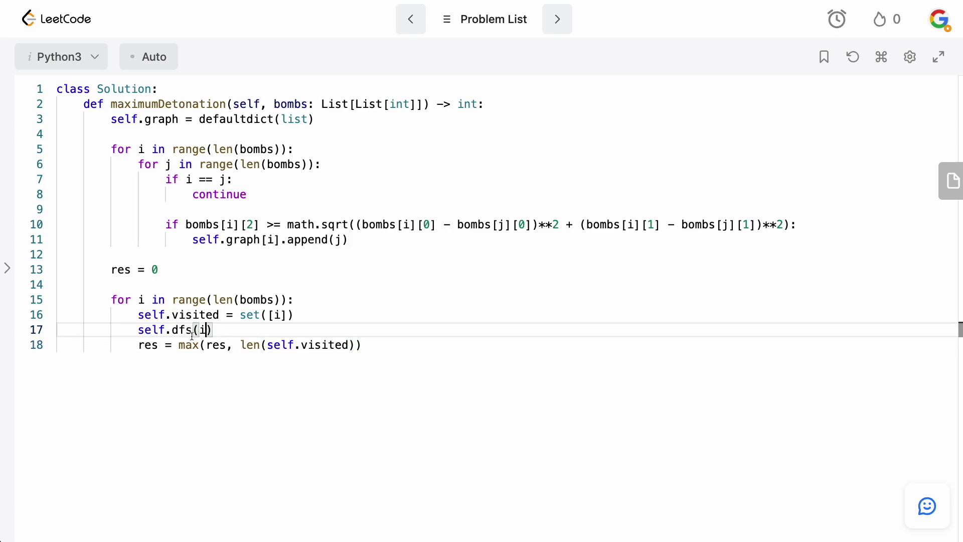
left_click(380, 347)
left_click_drag(369, 345, 139, 345)
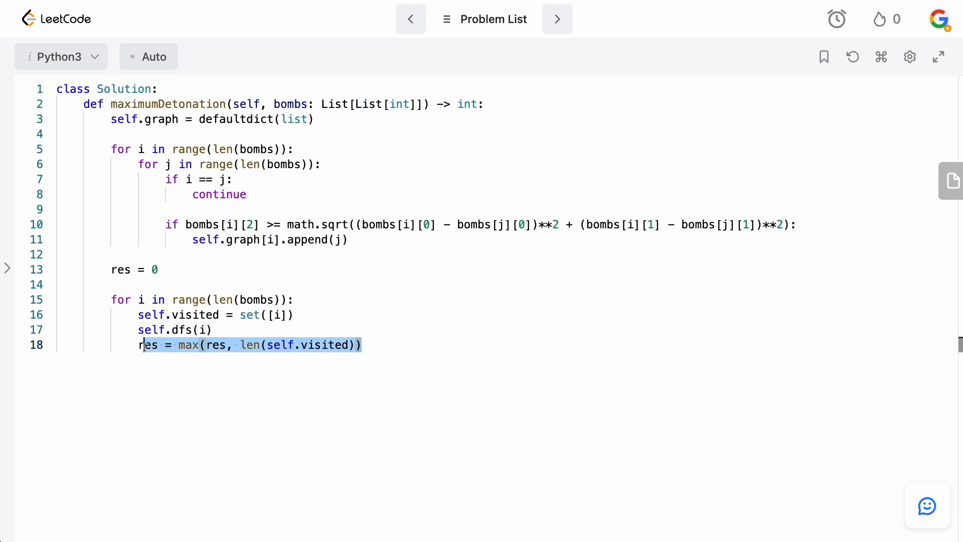
left_click(394, 346)
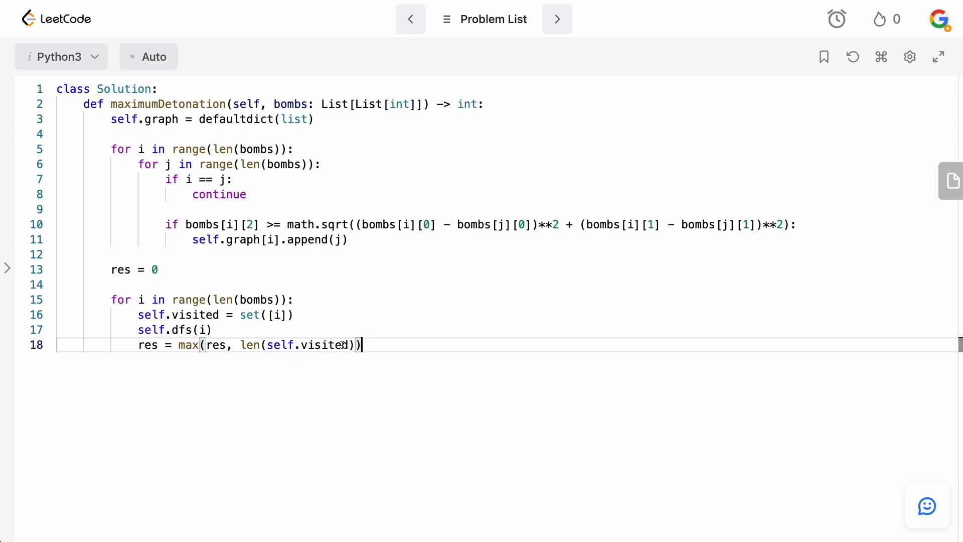
Return res at the end of maximumDetonation and leave a line for a new method
key("Return")
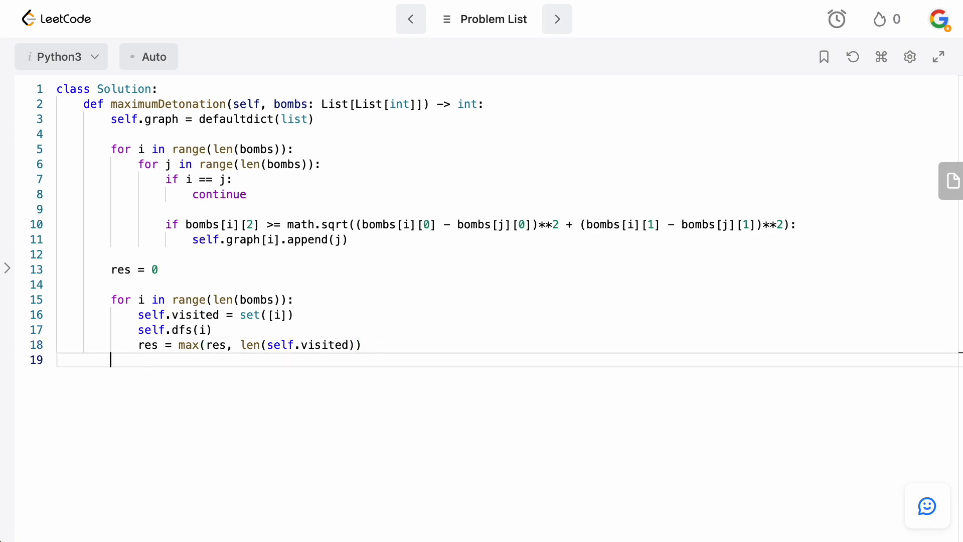
key("Return")
type("return res")
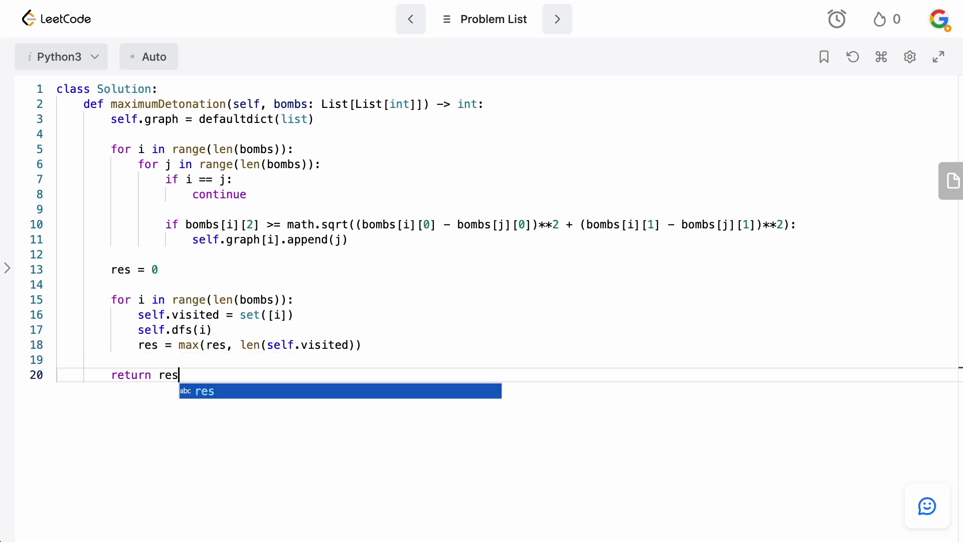
key("Escape")
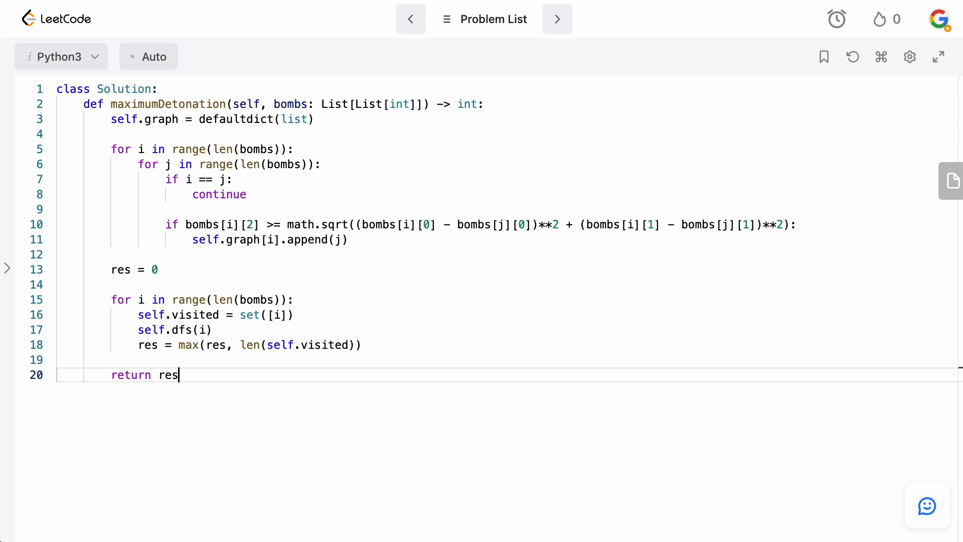
key("Return")
key("Return")
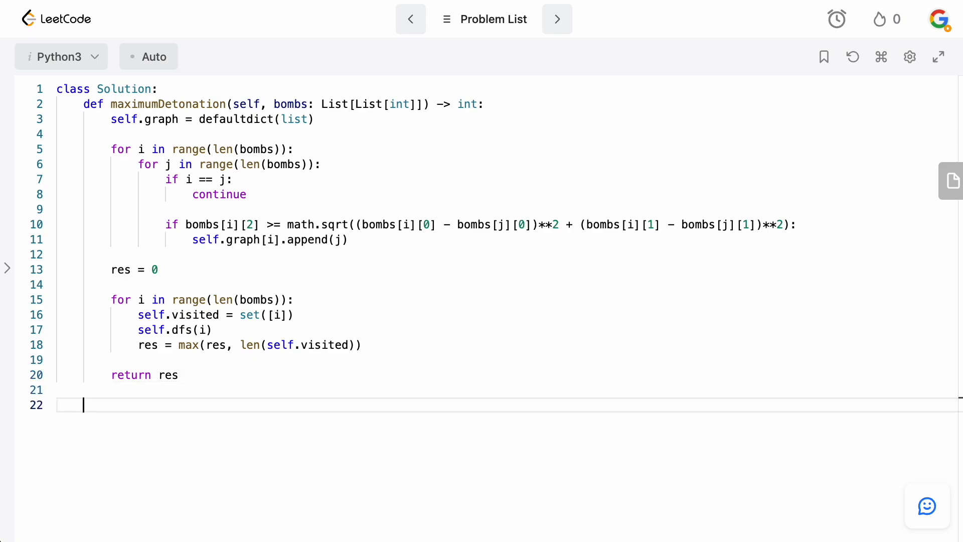
type("def dfs(")
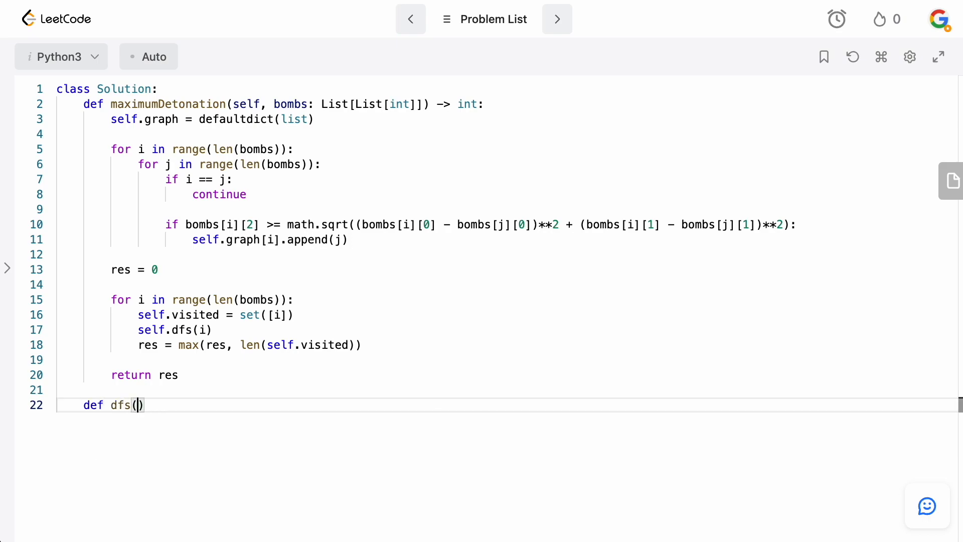
type("self,")
Define def dfs(self, node) looping over self.graph[node] with an unvisited check
key("BackSpace")
type("node")
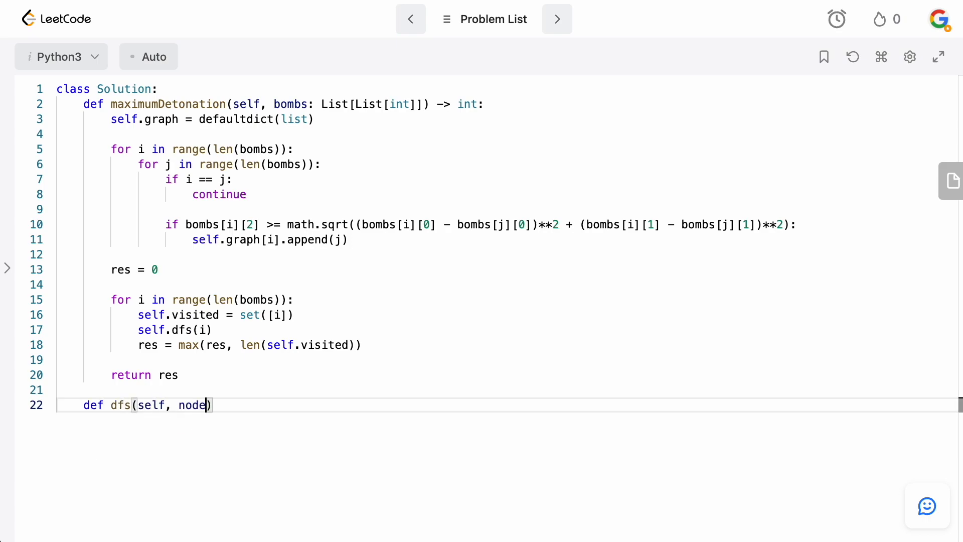
type("):")
key("Return")
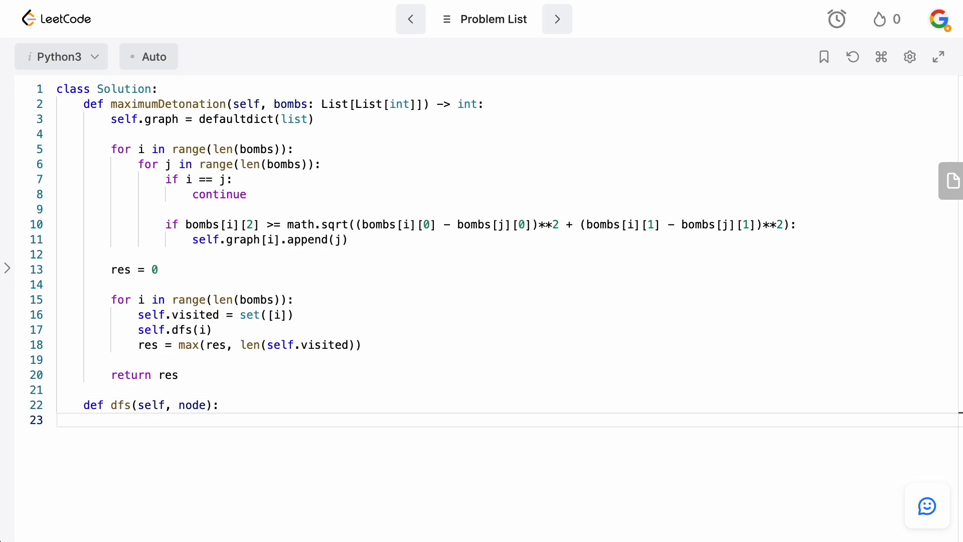
type("for child i")
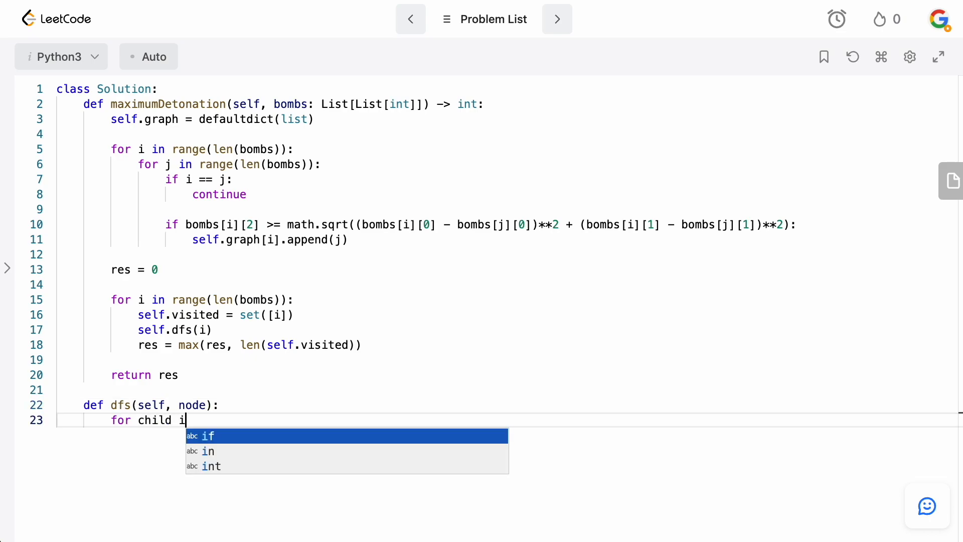
type("n self.graph")
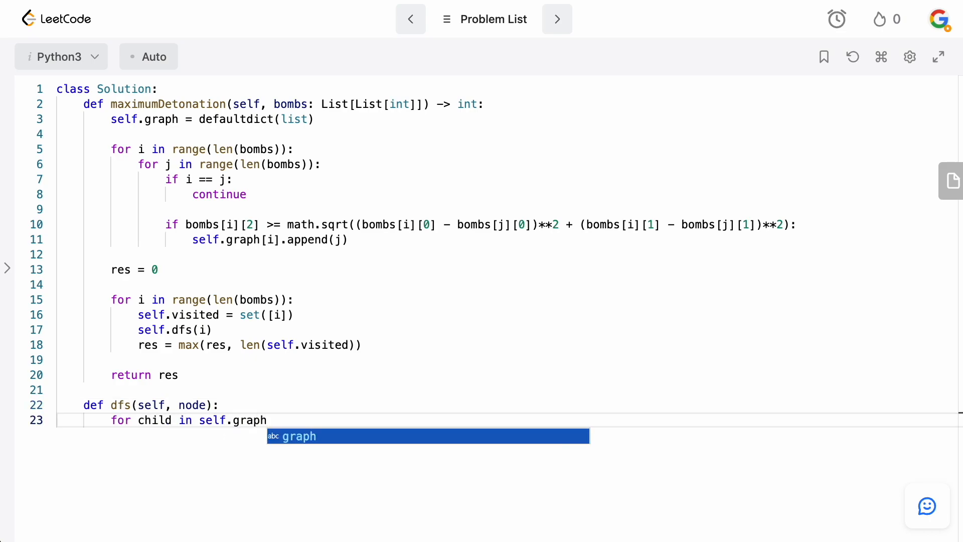
type("[node]")
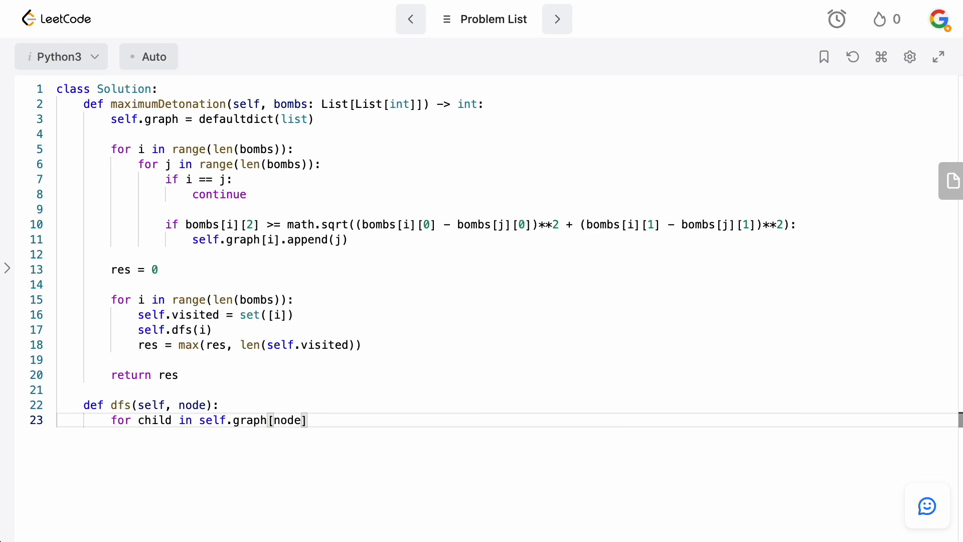
type(":")
key("Return")
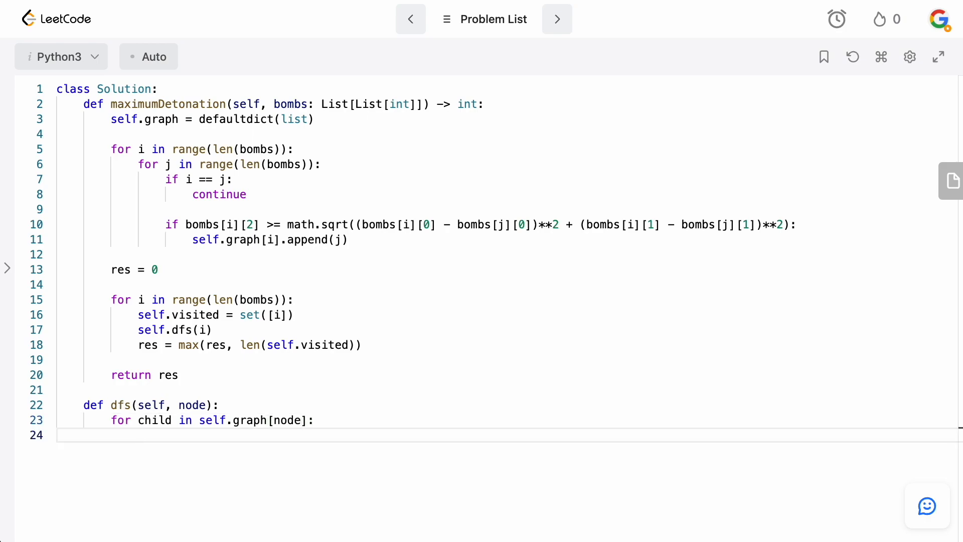
type("if chi")
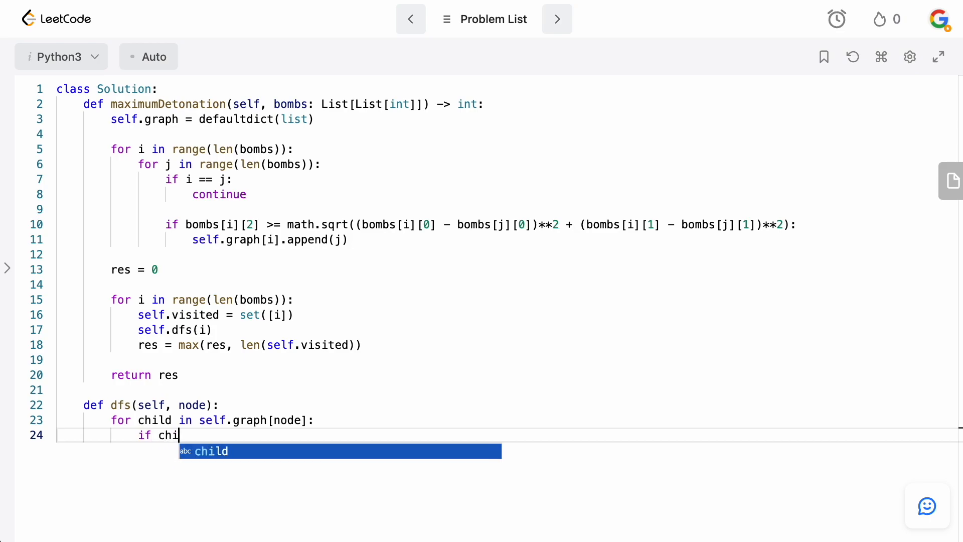
type("ld")
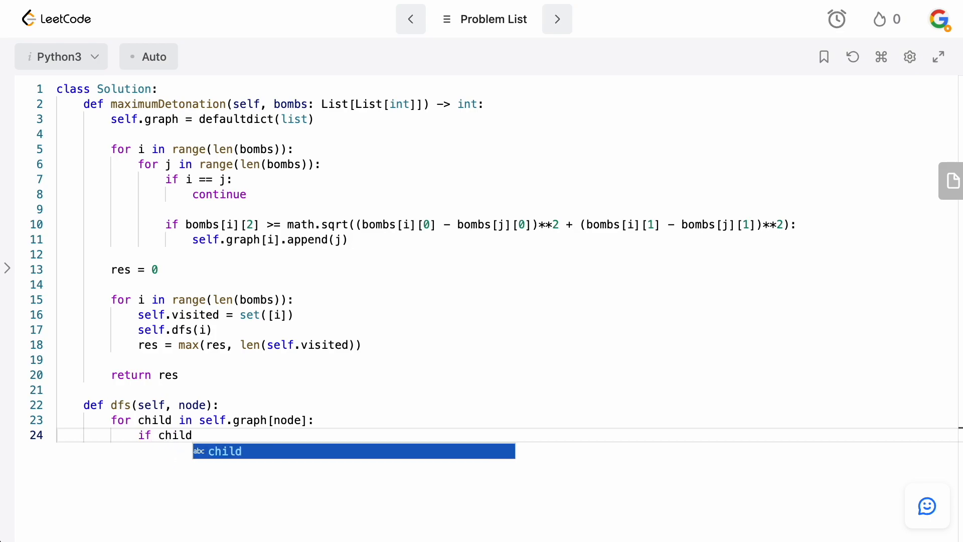
type(" not ")
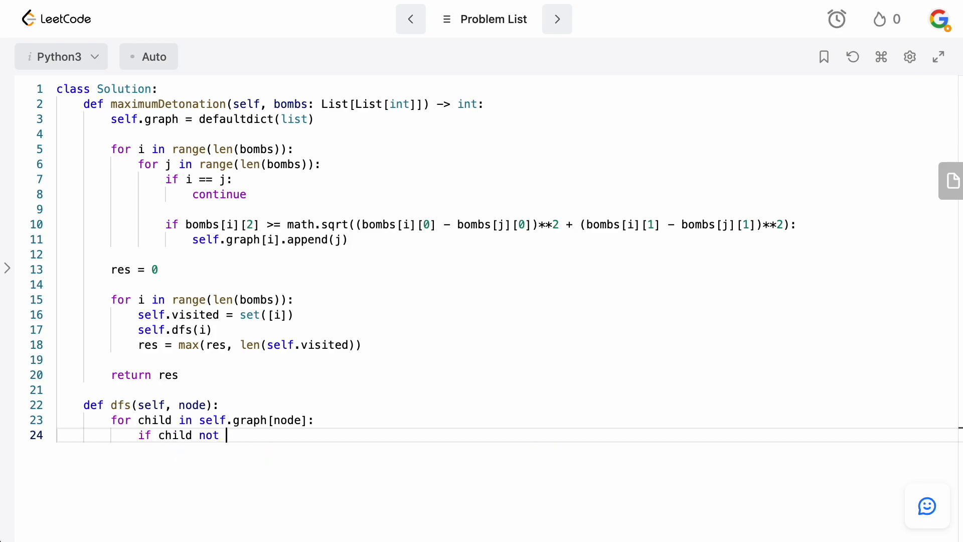
type("in self.")
type("visited:")
key("Return")
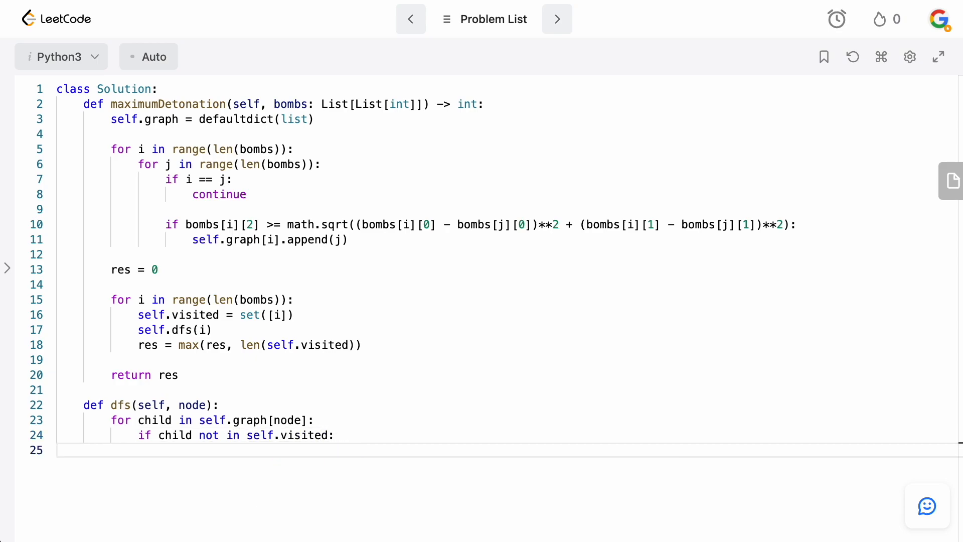
type("self.bis")
Add each unvisited child to self.visited and recurse with self.dfs(child)
key("BackSpace")
key("BackSpace")
key("BackSpace")
type("visited")
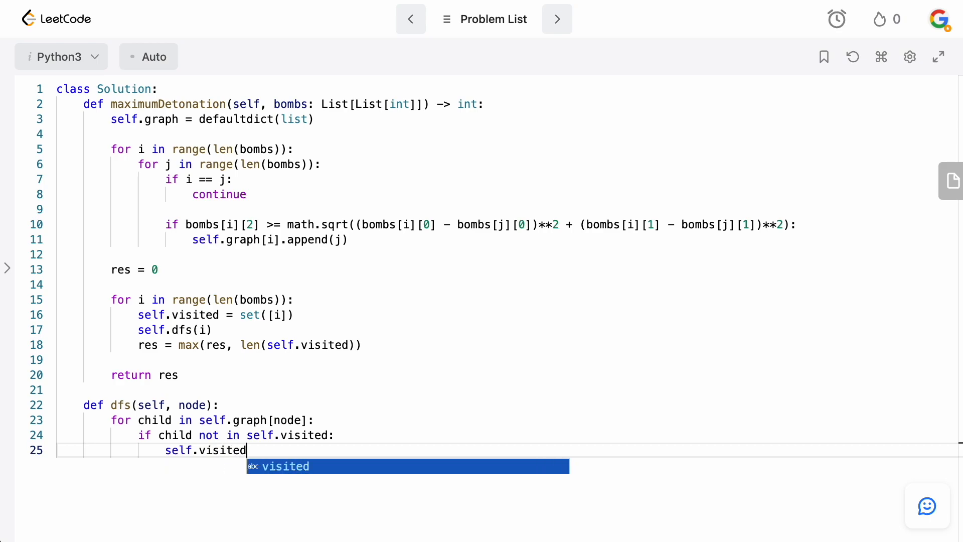
type(".add(v")
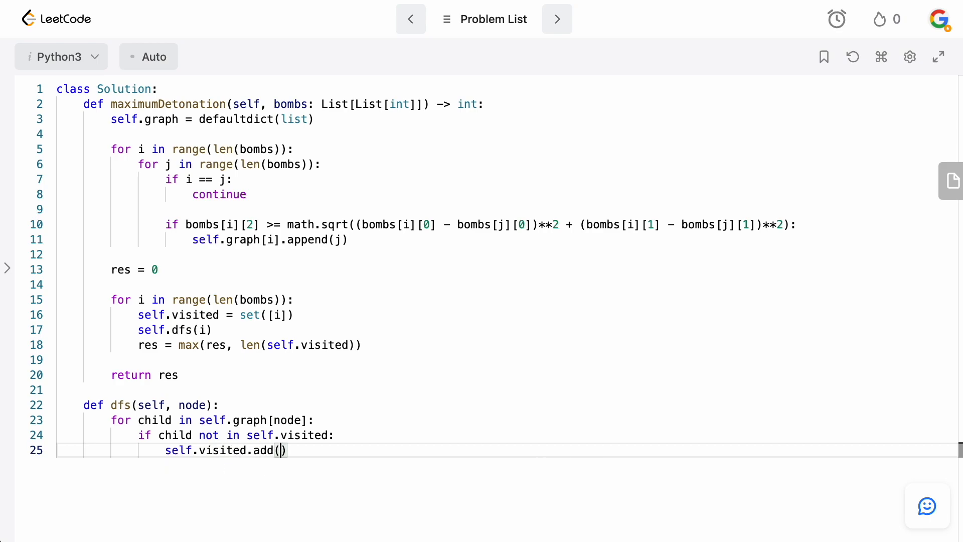
type("ch")
key("BackSpace")
key("BackSpace")
type("child")
key("End")
key("Return")
type("self.dfd")
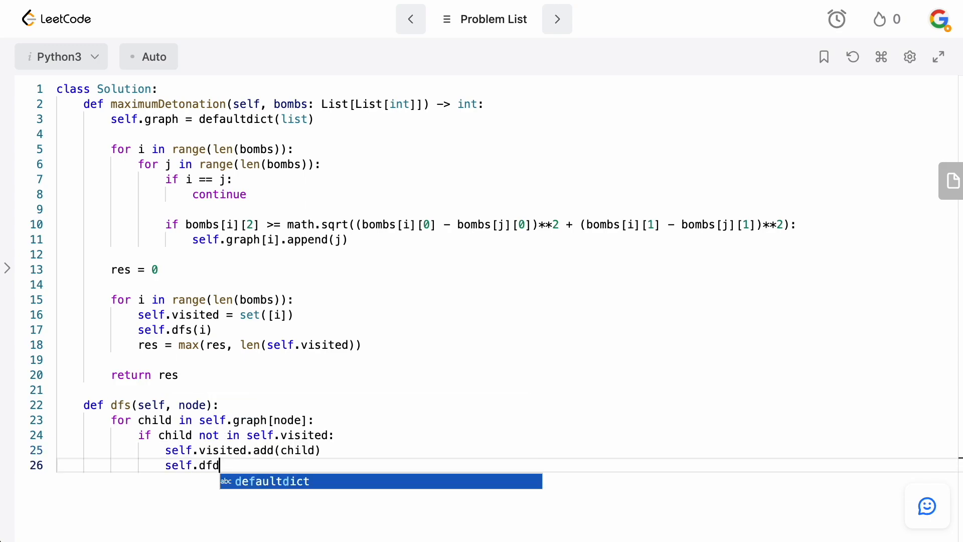
key("BackSpace")
type("s(child")
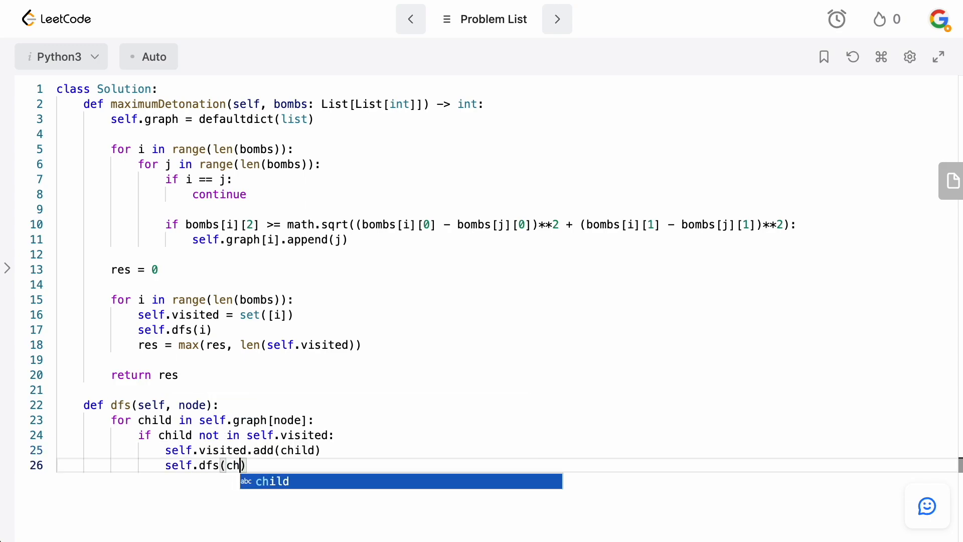
key("Escape")
key("End")
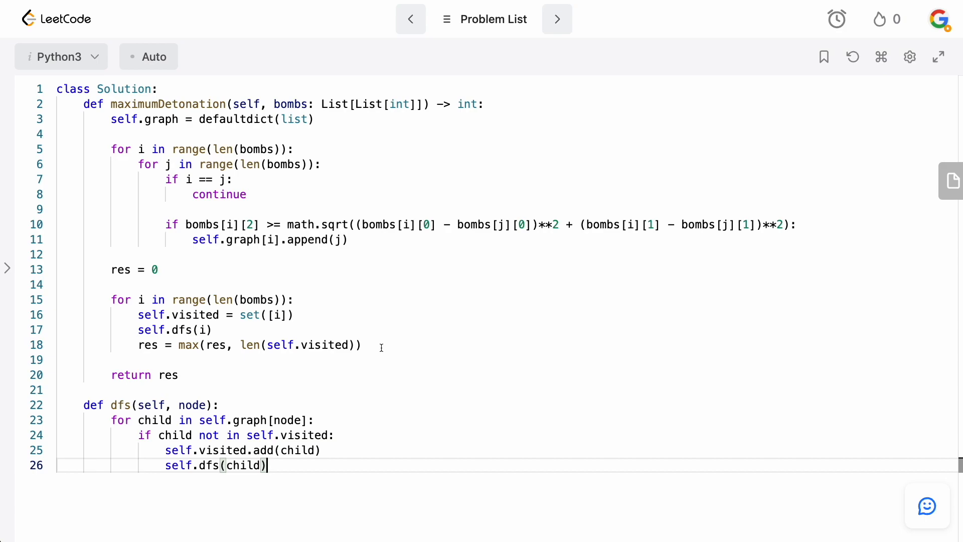
left_click(12, 259)
Run the solution, submit it, view the Accepted verdict and return to the full-width code
left_click(219, 522)
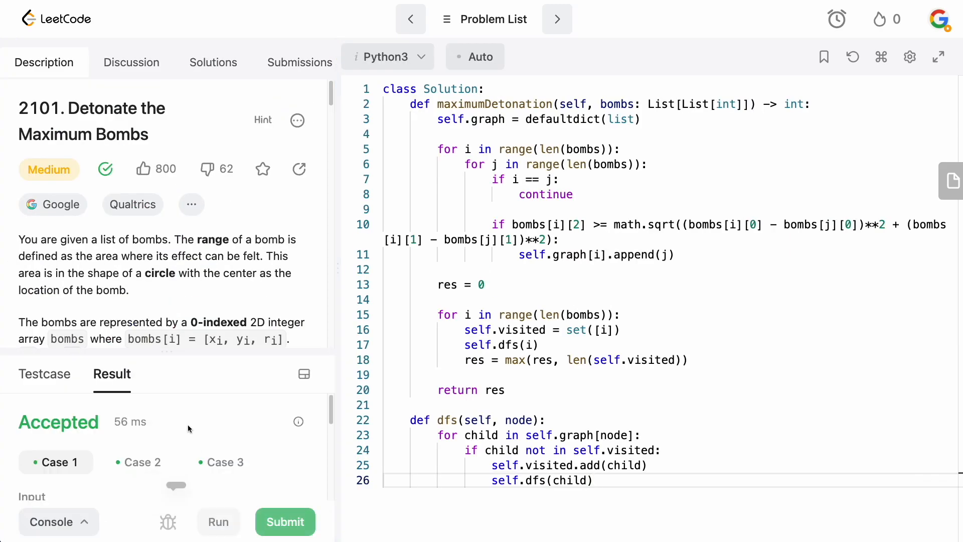
left_click(285, 521)
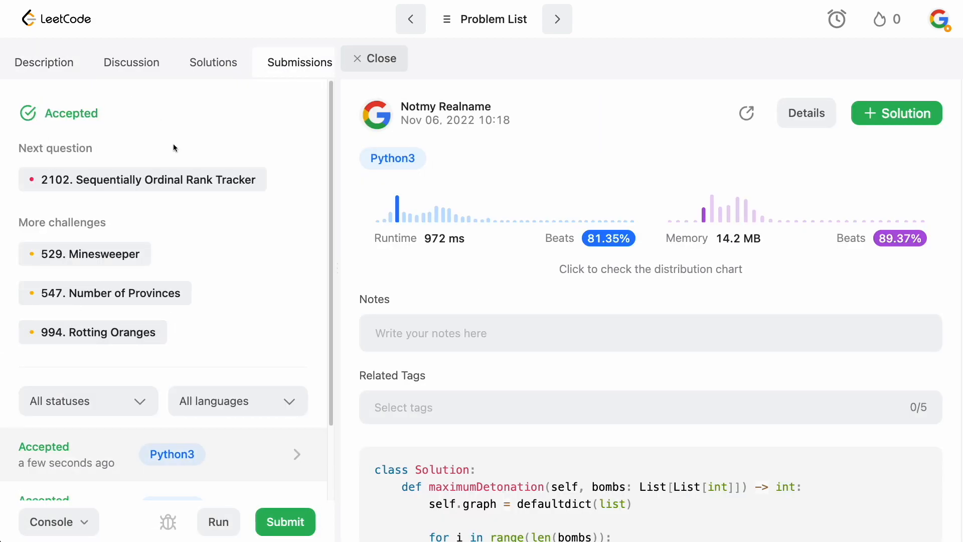
double_click(70, 113)
left_click(377, 58)
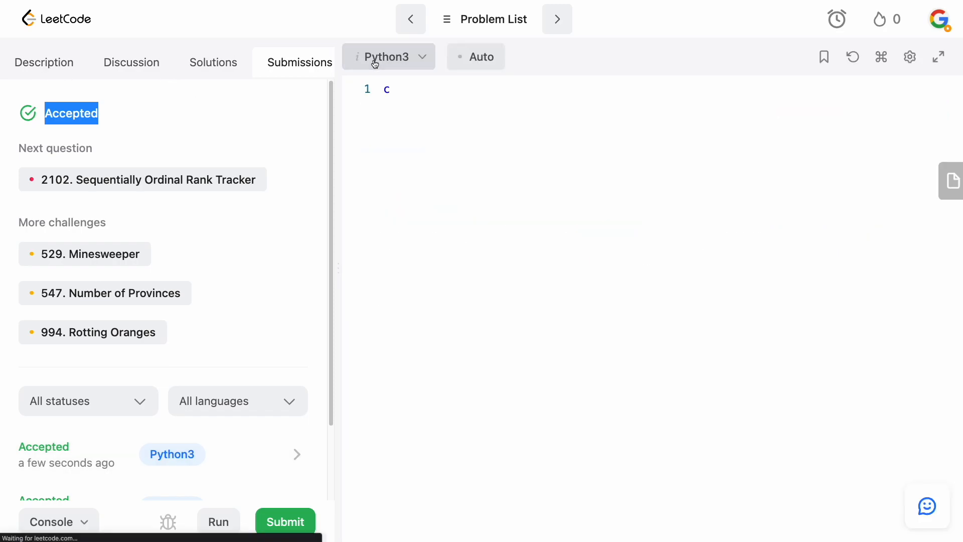
left_click(43, 62)
left_click_drag(332, 205, 8, 207)
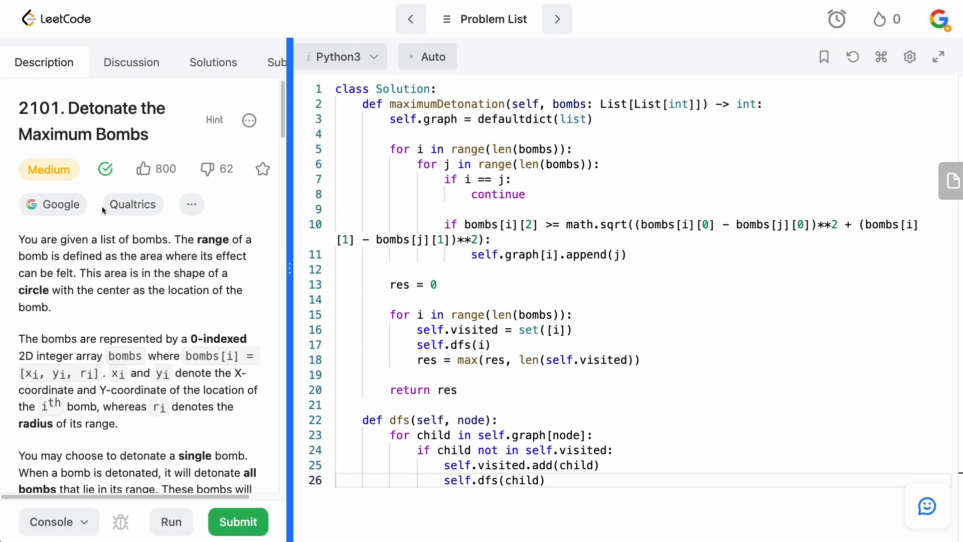
left_click(296, 464)
Start the time-complexity comment with O(N^2) for the graph-building nested loops
key("Return")
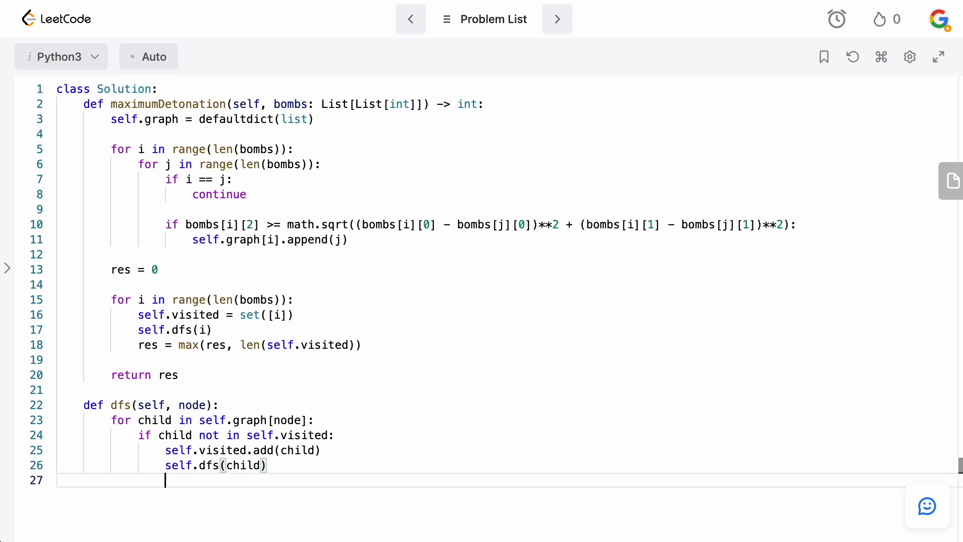
key("Return")
key("BackSpace")
type("#")
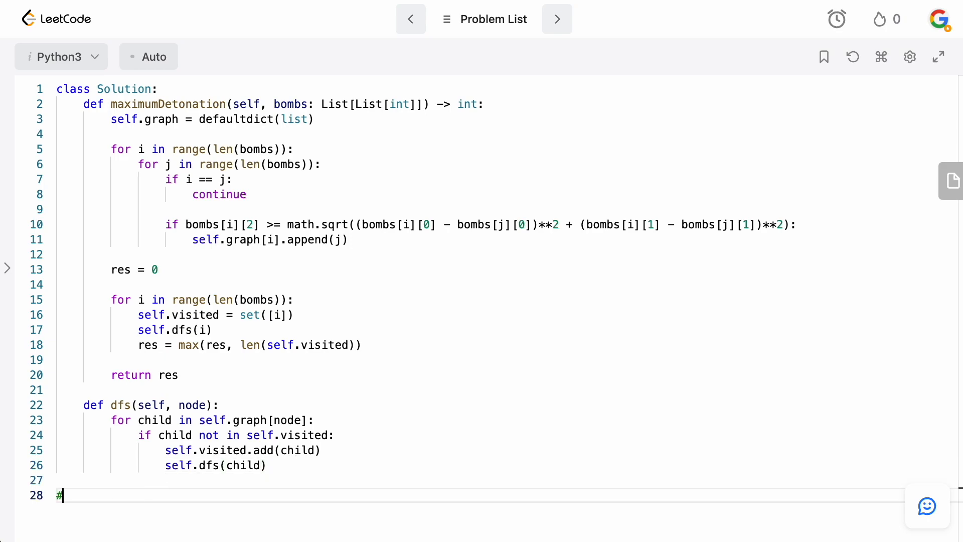
type(": T")
left_click_drag(109, 147, 397, 242)
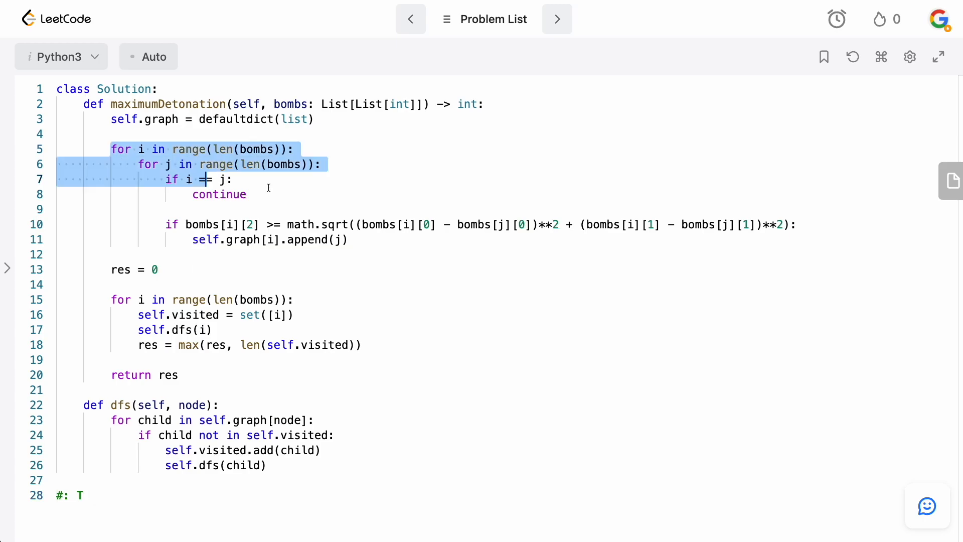
left_click(399, 241)
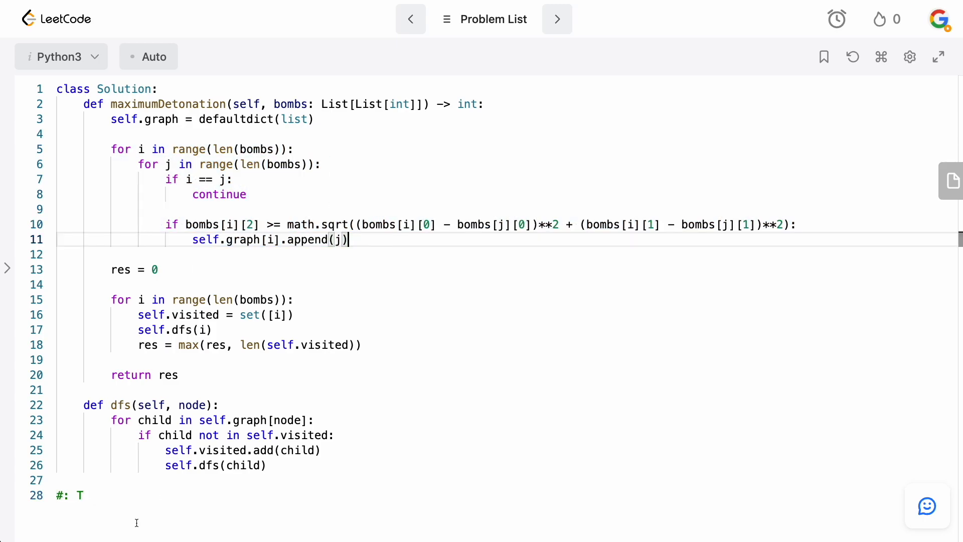
left_click(110, 491)
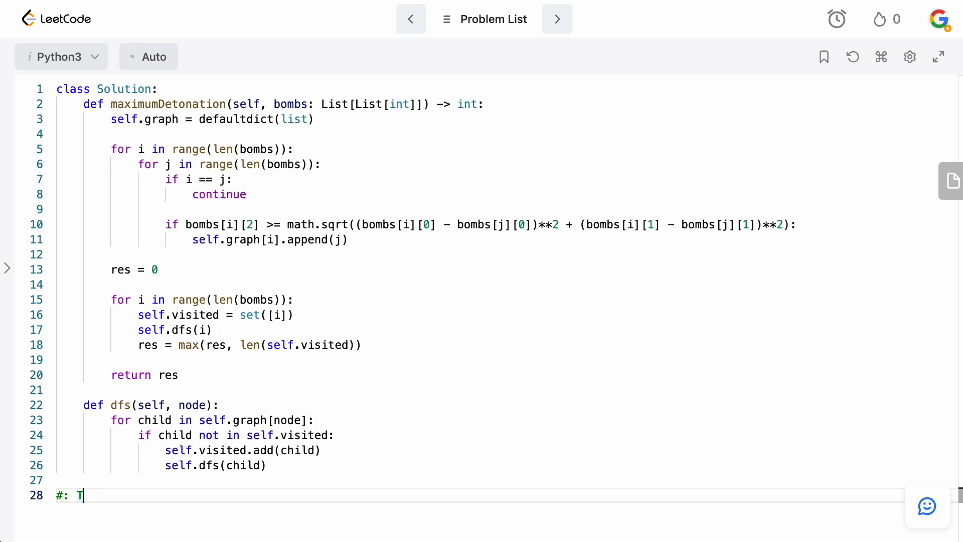
type(": O(N")
type("^2")
left_click_drag(137, 496, 97, 496)
left_click(151, 497)
Extend the comment to O(N^2) + O(N) ==> O(N^2), pointing at the bomb loop and dfs
left_click_drag(111, 299, 60, 284)
left_click_drag(151, 304, 353, 464)
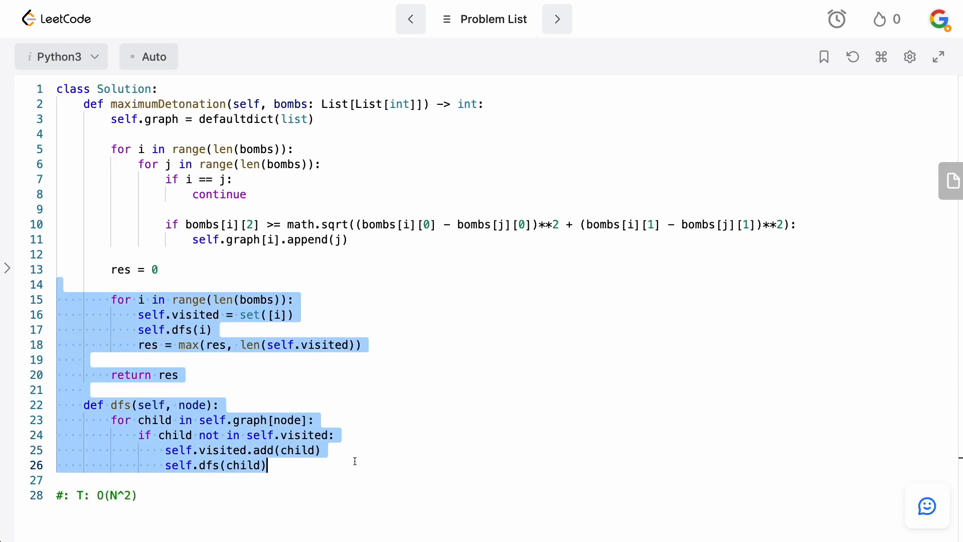
left_click(173, 496)
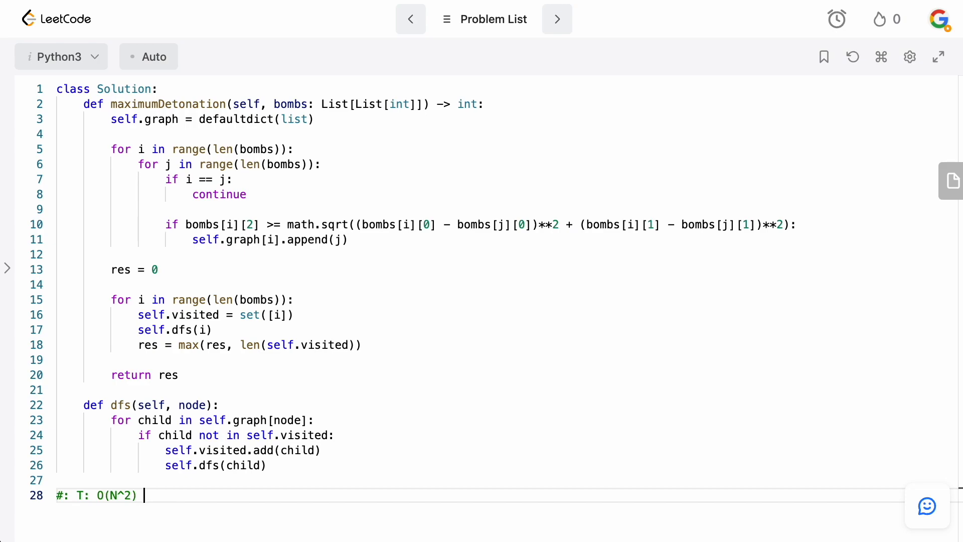
type("+ O(N)")
left_click_drag(84, 405, 271, 466)
left_click(276, 465)
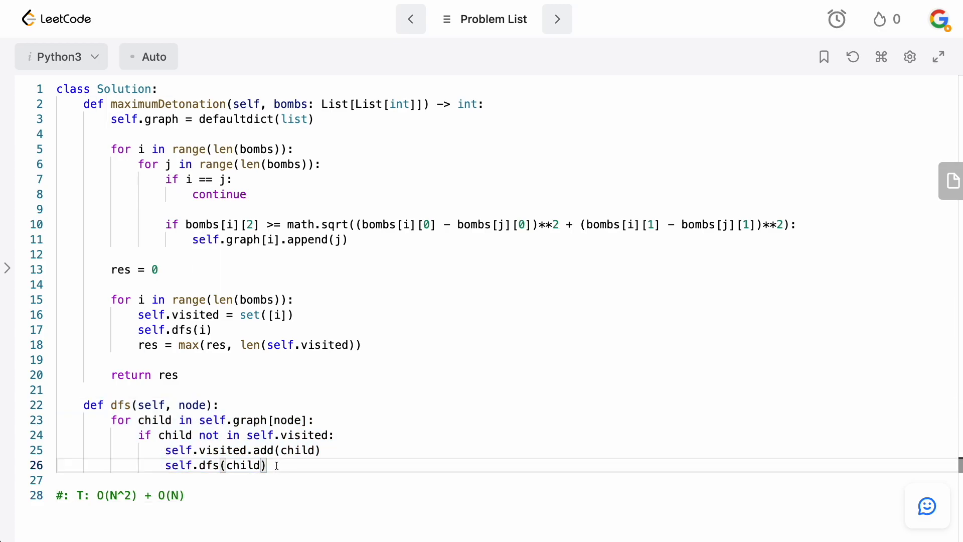
left_click_drag(184, 495, 156, 495)
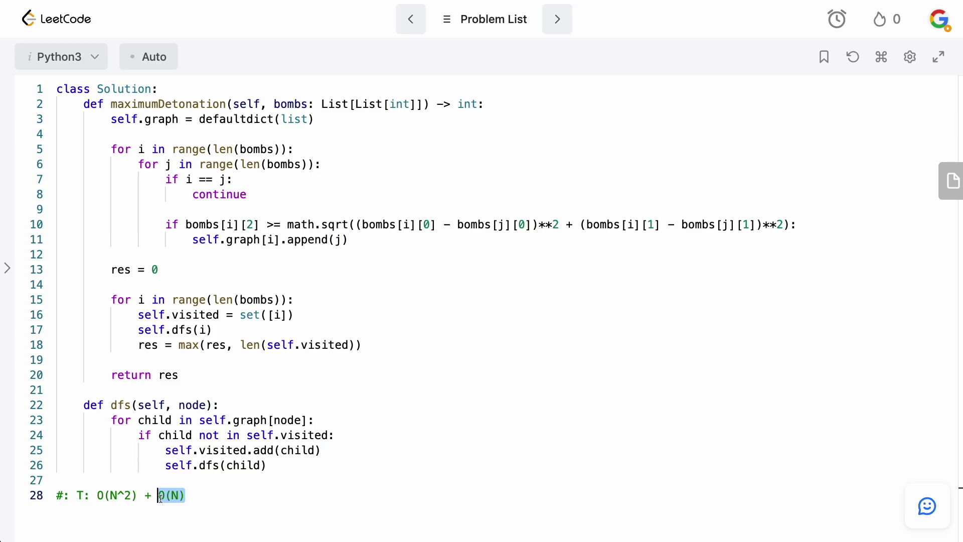
left_click(202, 497)
type("==")
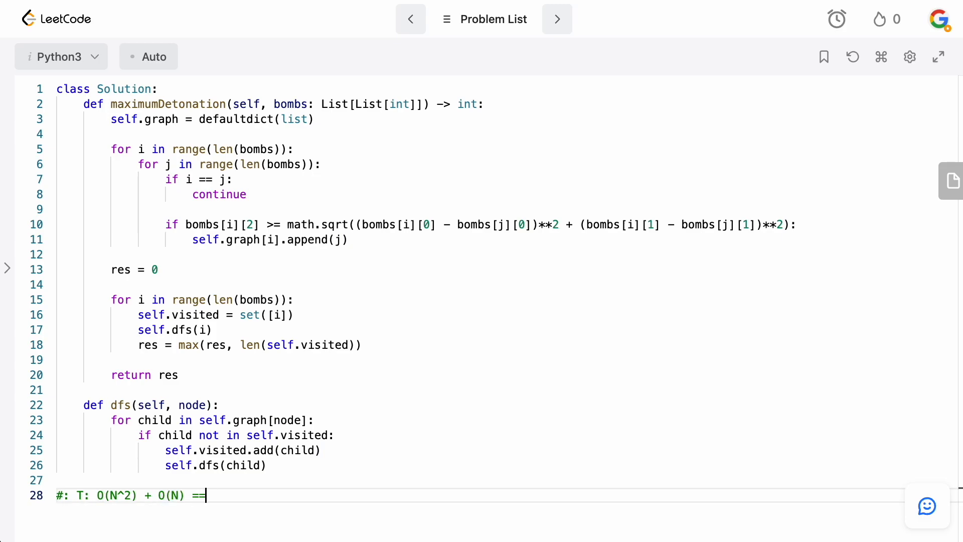
type("> O(N^")
type("2")
left_click_drag(219, 494, 260, 495)
left_click(265, 496)
Add the space-complexity comment #: S: O(N^2) referencing the graph storage
key("Return")
type("#")
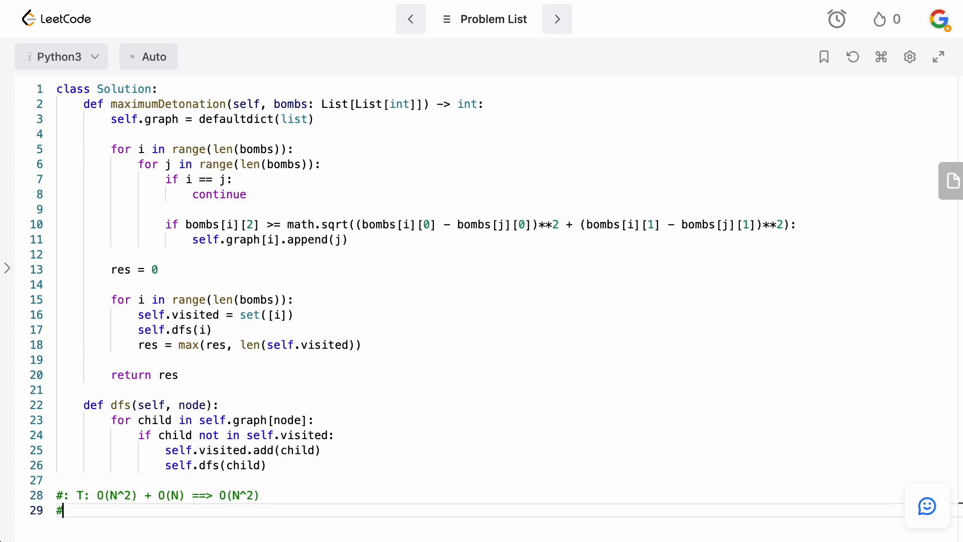
type(": S")
type(": O(N")
type("^2")
left_click_drag(112, 150, 417, 243)
left_click(418, 246)
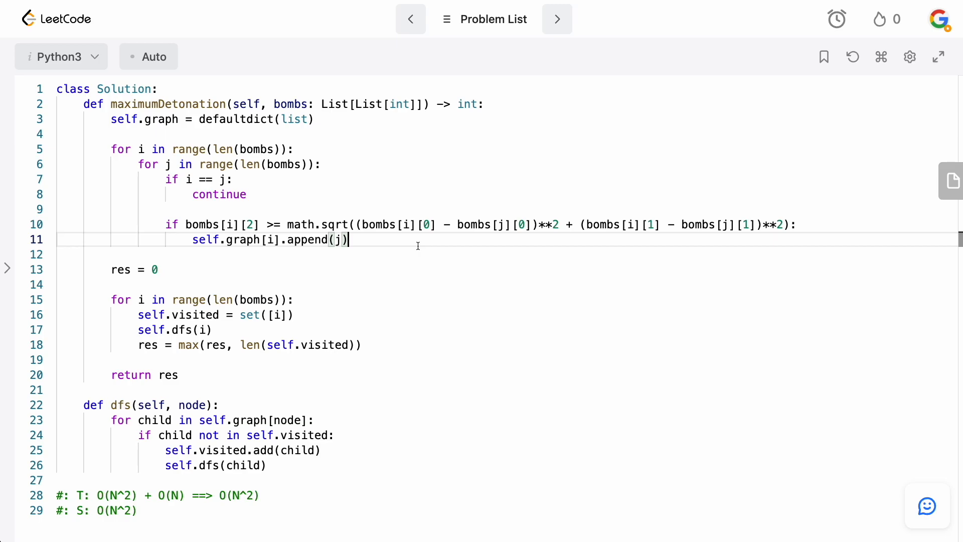
left_click_drag(137, 510, 99, 510)
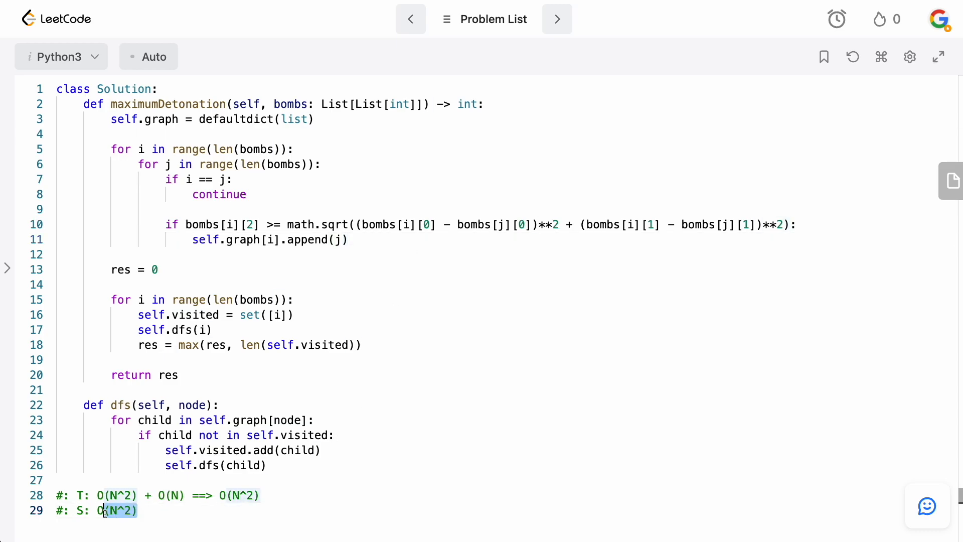
left_click(143, 511)
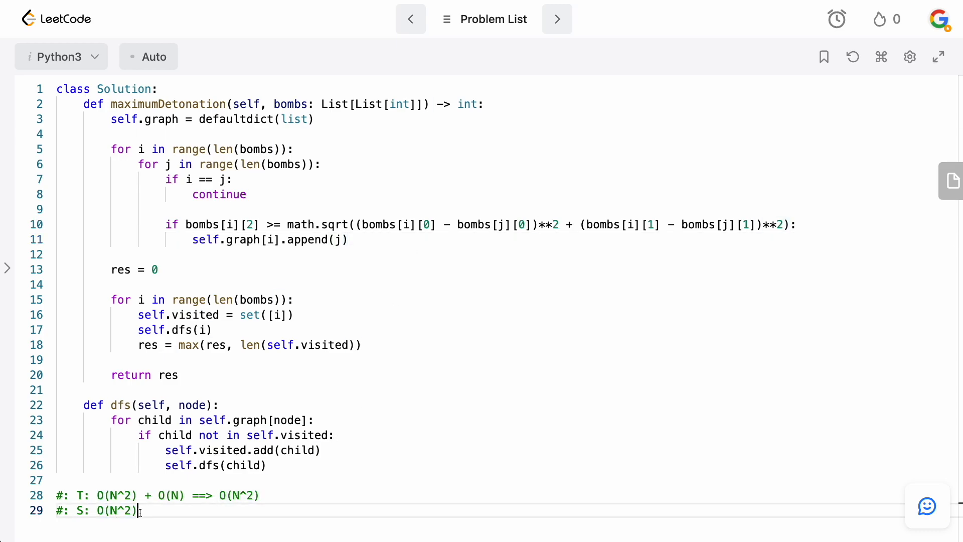
left_click_drag(139, 511, 99, 511)
left_click(155, 507)
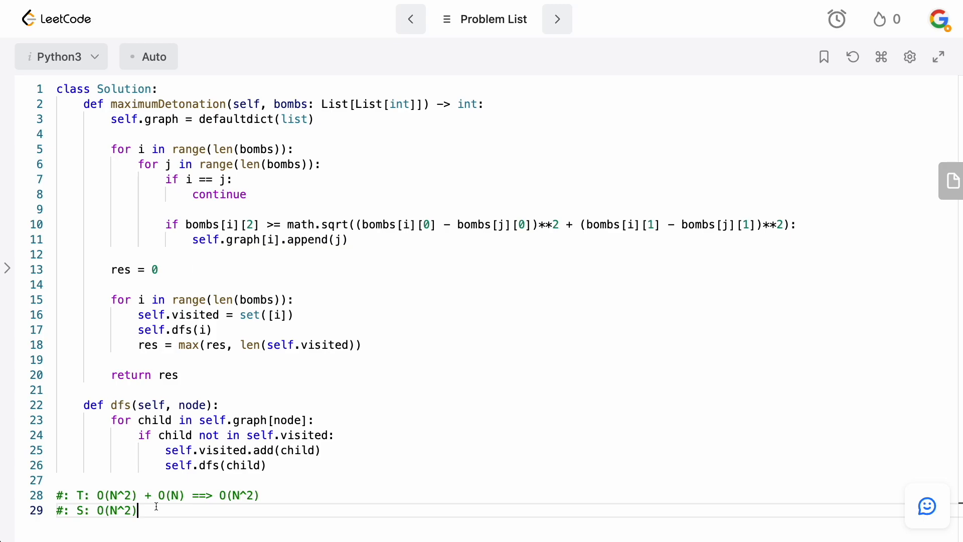